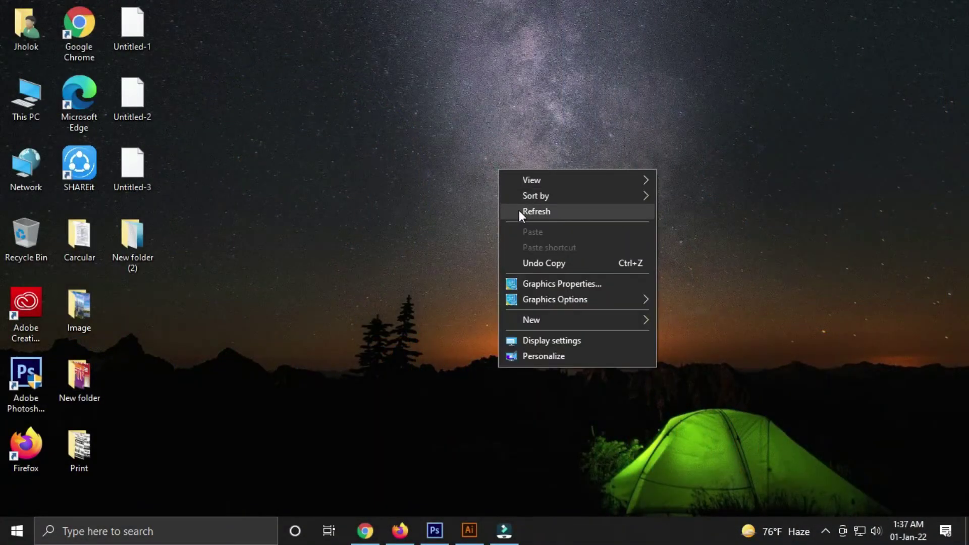
# Step: Refresh the Windows desktop and restore the Photoshop window showing the blonde portrait
pyautogui.click(519, 210)
pyautogui.click(434, 530)
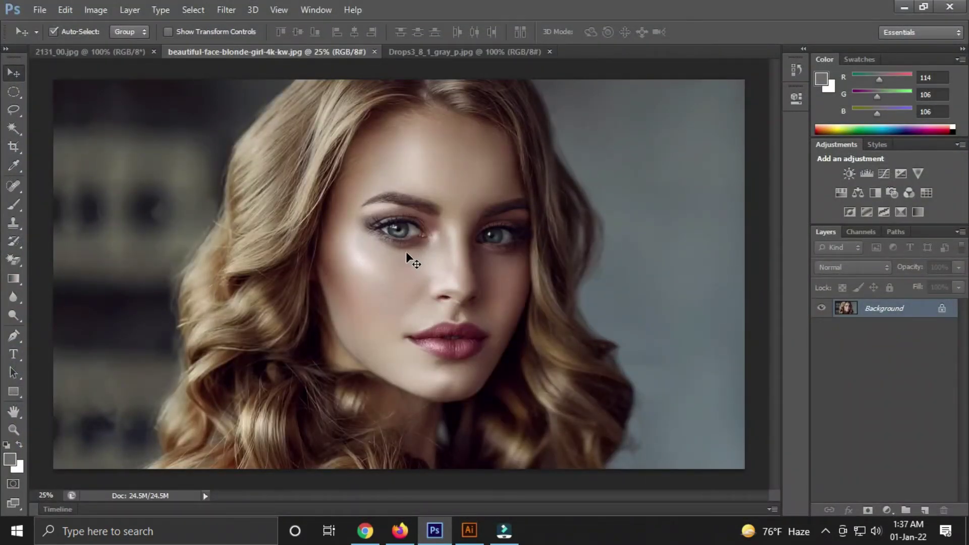
# Step: Look through the other open documents, including the blue water-drops image, then return to the portrait
pyautogui.click(459, 53)
pyautogui.click(343, 52)
pyautogui.click(113, 53)
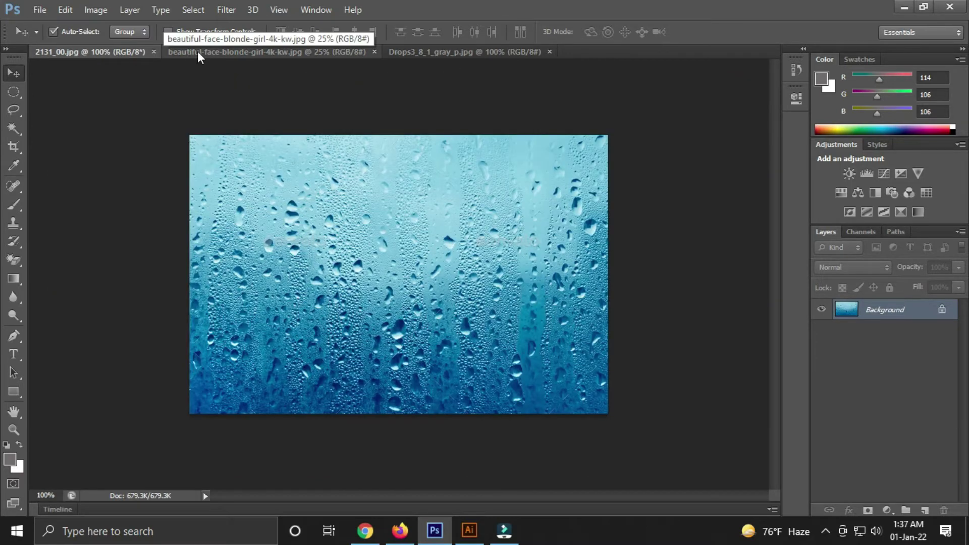
pyautogui.click(198, 51)
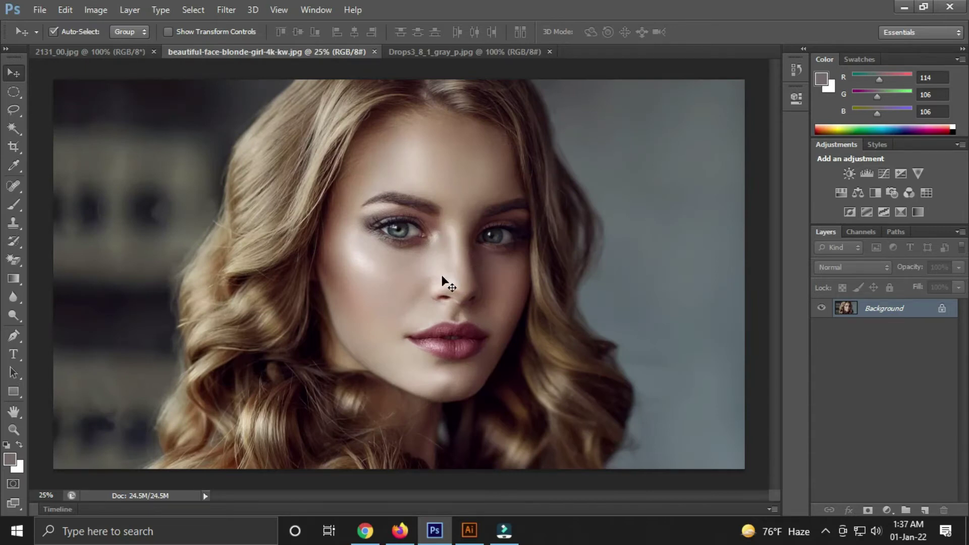
# Step: Crop the portrait inward from the left and right into a squarer frame around the face
pyautogui.click(14, 147)
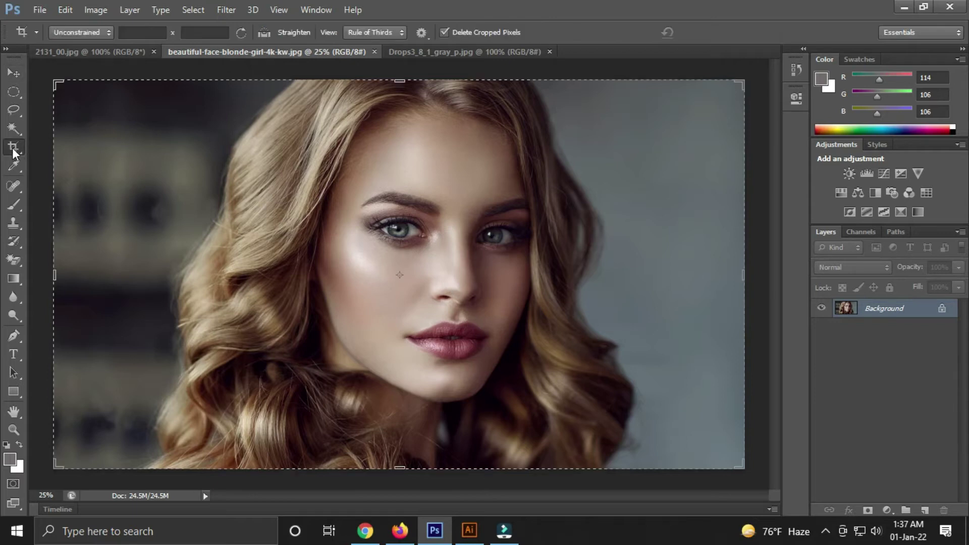
pyautogui.moveTo(743, 273); pyautogui.dragTo(698, 272)
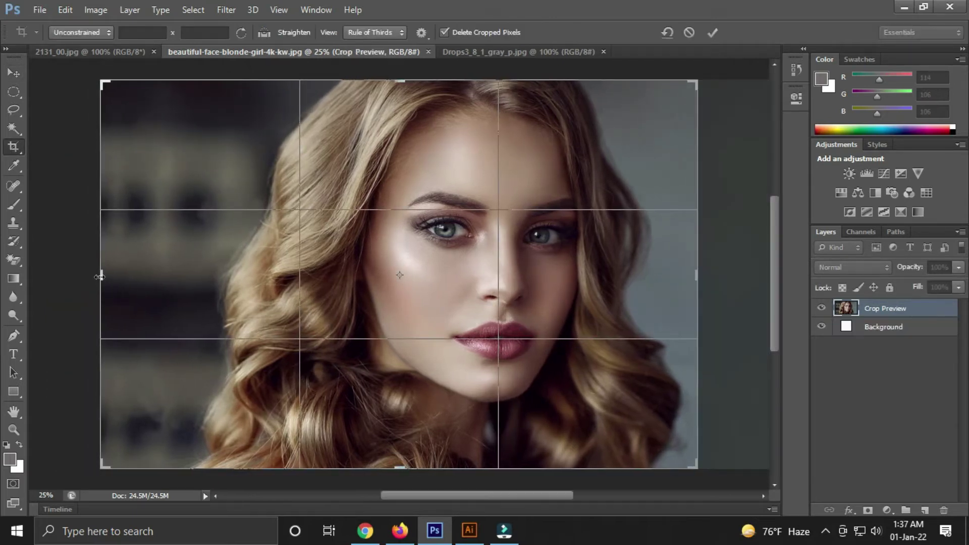
pyautogui.moveTo(99, 277); pyautogui.dragTo(149, 270)
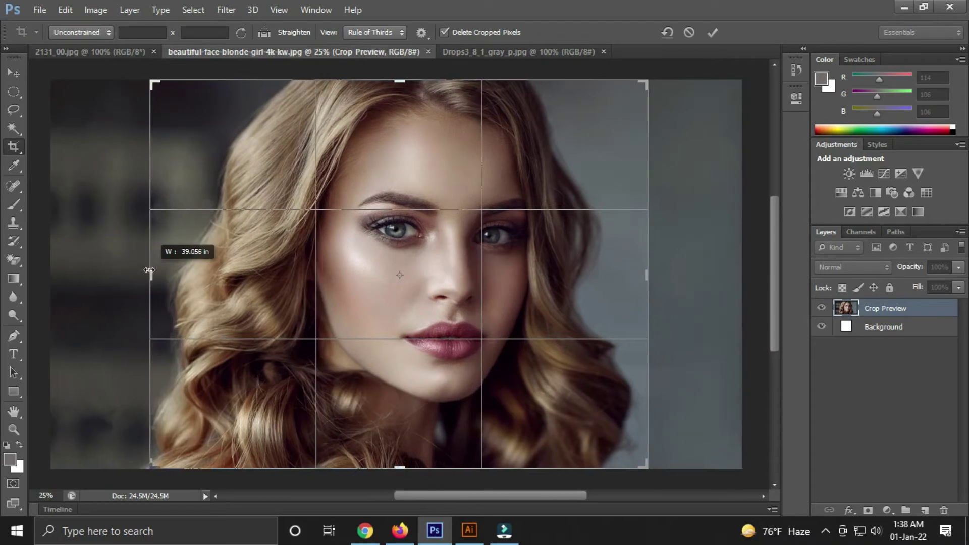
pyautogui.moveTo(149, 270); pyautogui.dragTo(157, 270)
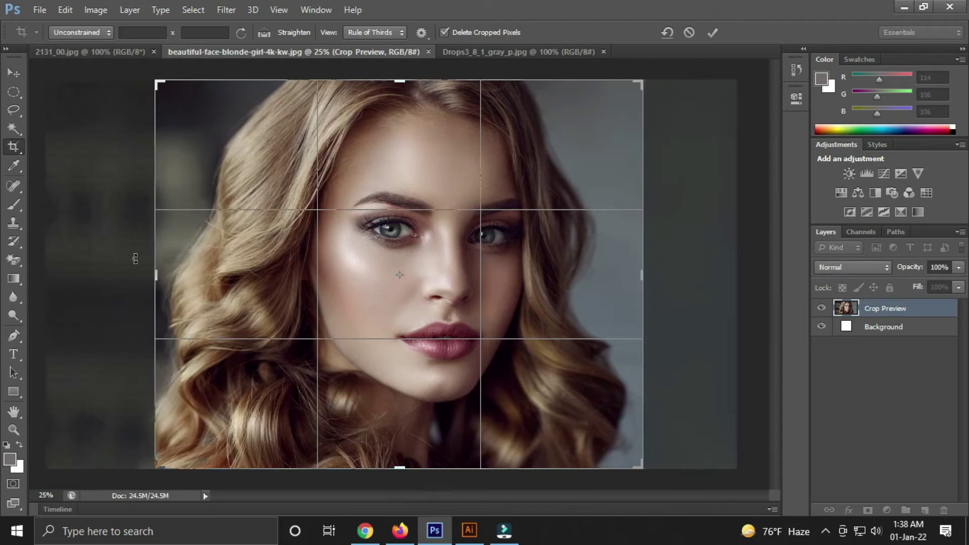
pyautogui.click(712, 32)
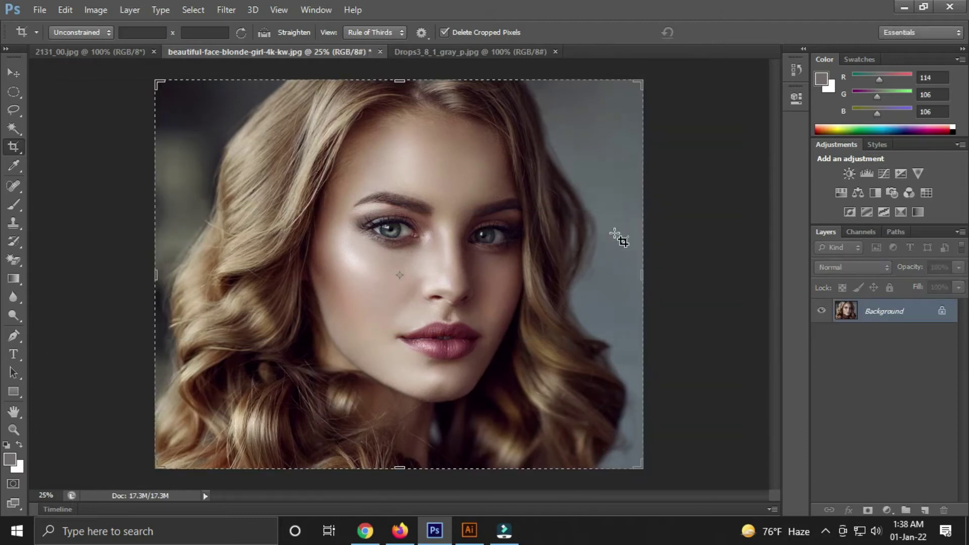
pyautogui.click(13, 74)
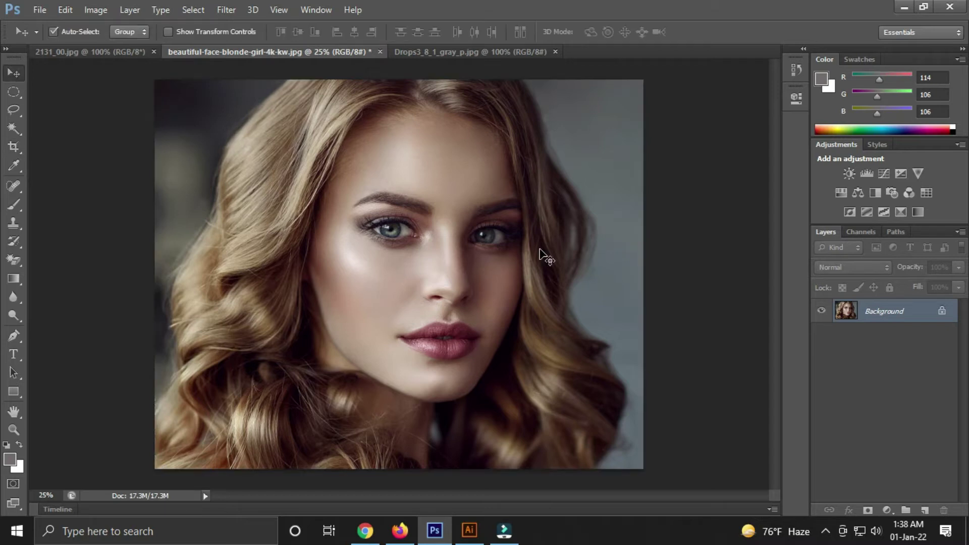
# Step: Duplicate the Background layer as 'Background copy' and hide the original Background layer
pyautogui.rightClick(882, 316)
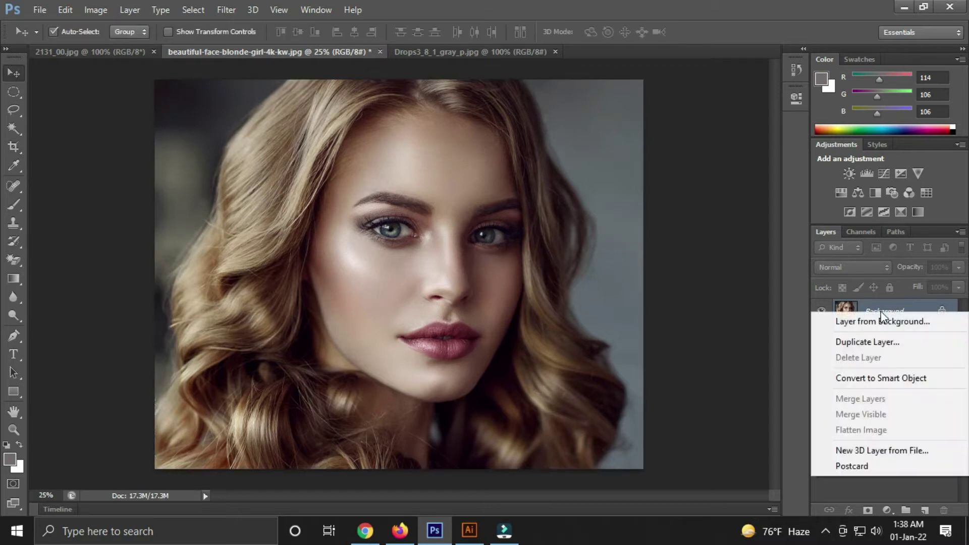
pyautogui.click(867, 342)
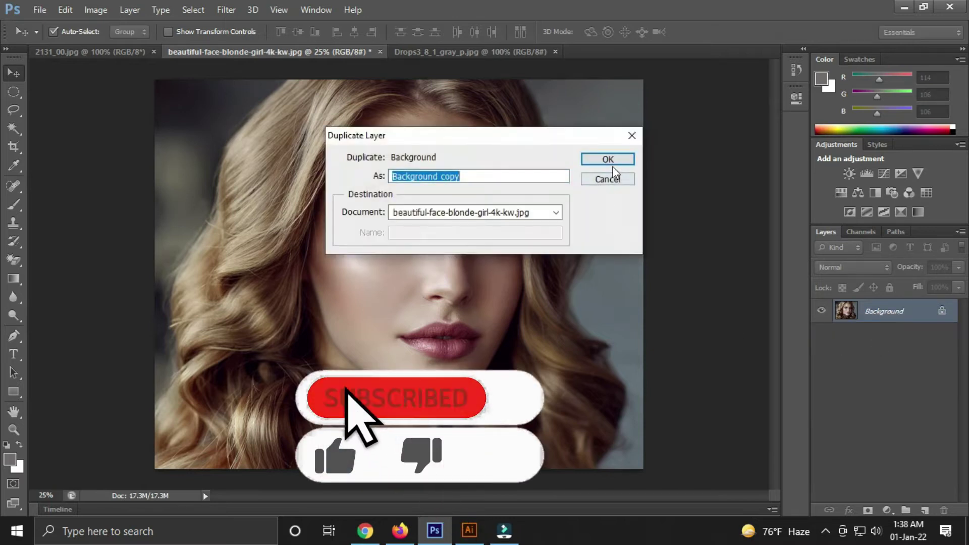
pyautogui.click(610, 158)
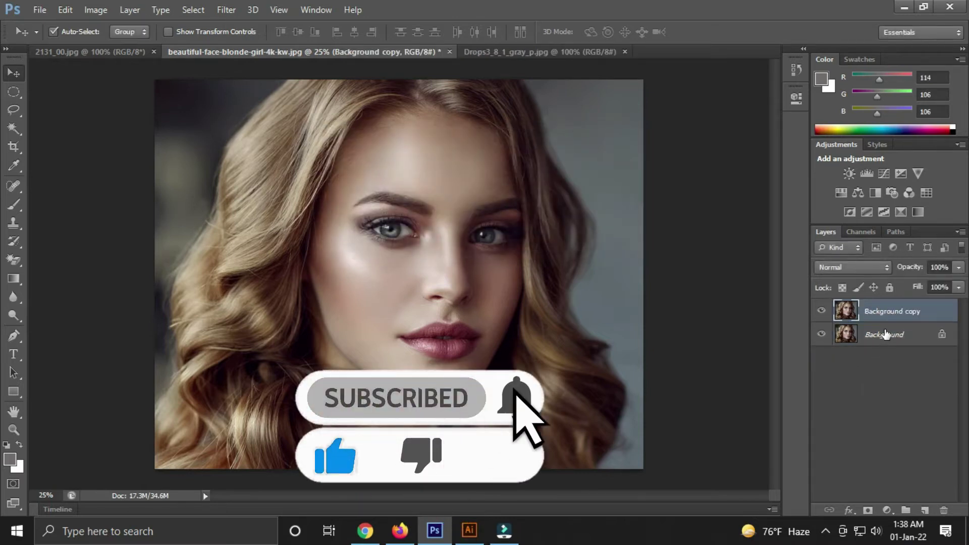
pyautogui.click(868, 335)
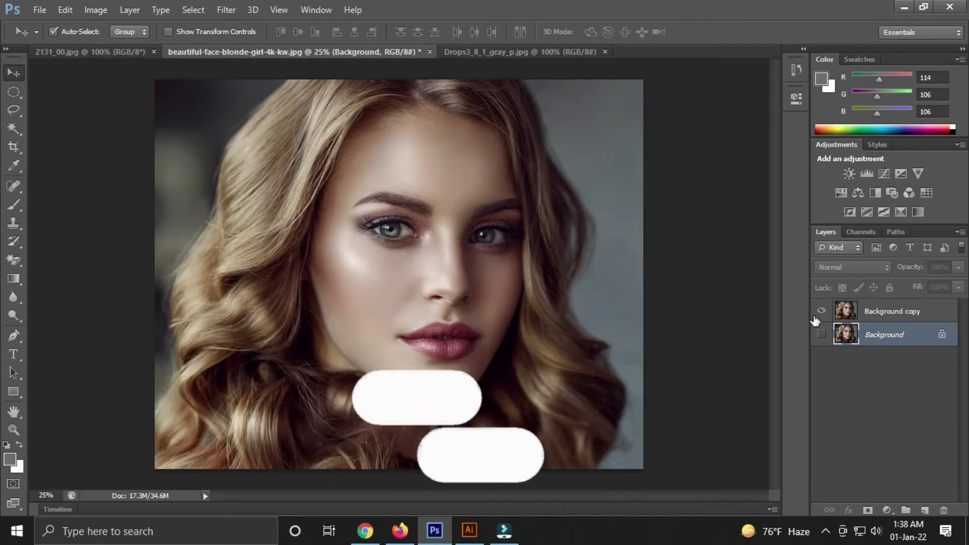
pyautogui.click(821, 336)
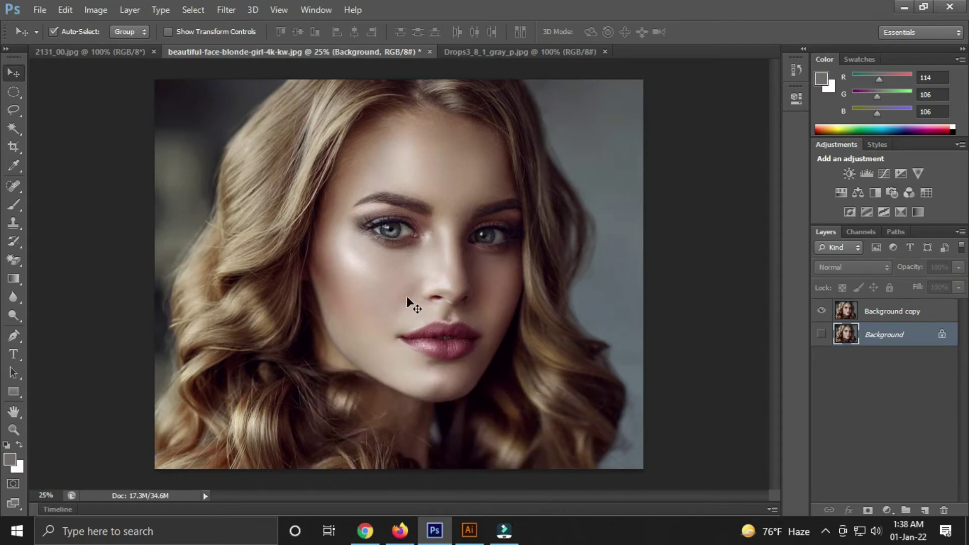
# Step: In Illustrator, select and copy the wavy white torn-paper strip, then return to Photoshop
pyautogui.click(469, 530)
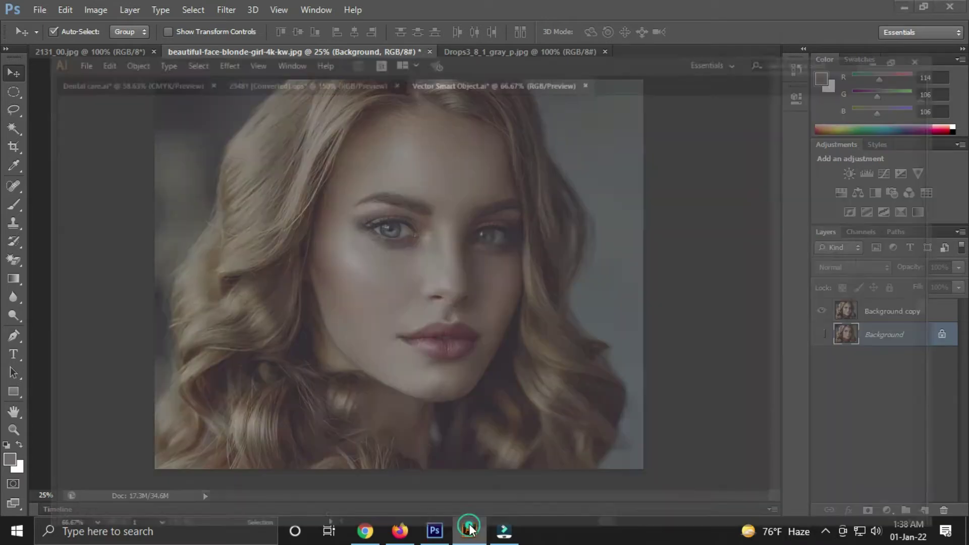
pyautogui.moveTo(498, 233); pyautogui.dragTo(481, 274)
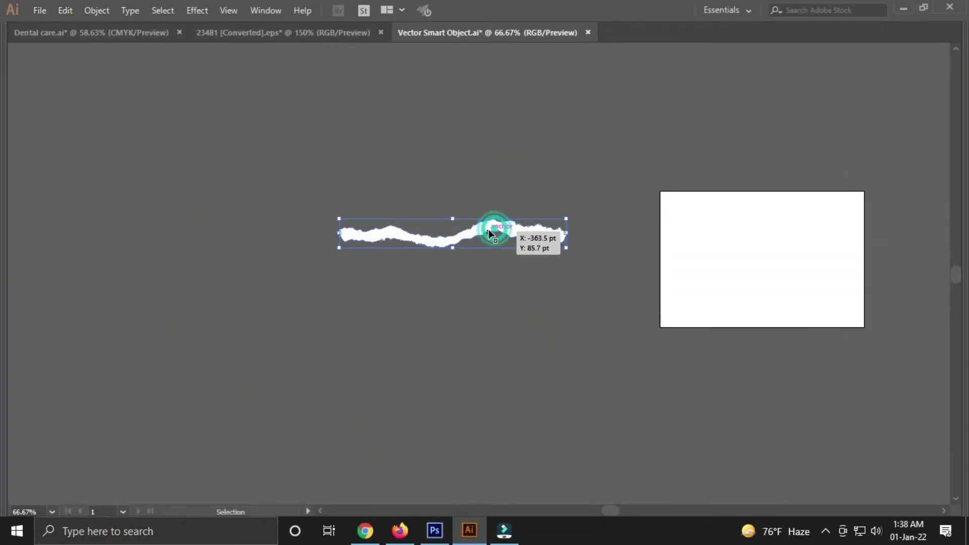
pyautogui.click(481, 322)
pyautogui.click(475, 273)
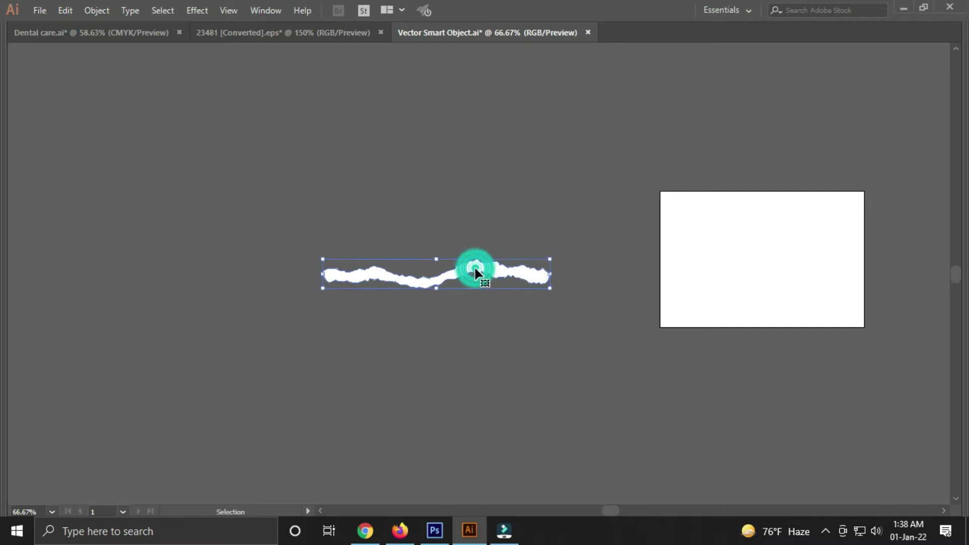
pyautogui.hotkey('ctrl', 'c')
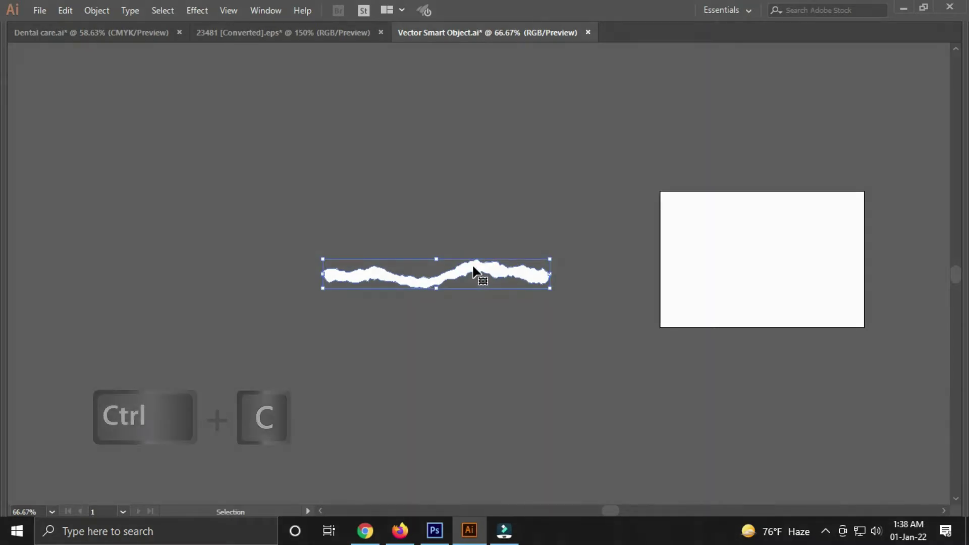
pyautogui.press('a')
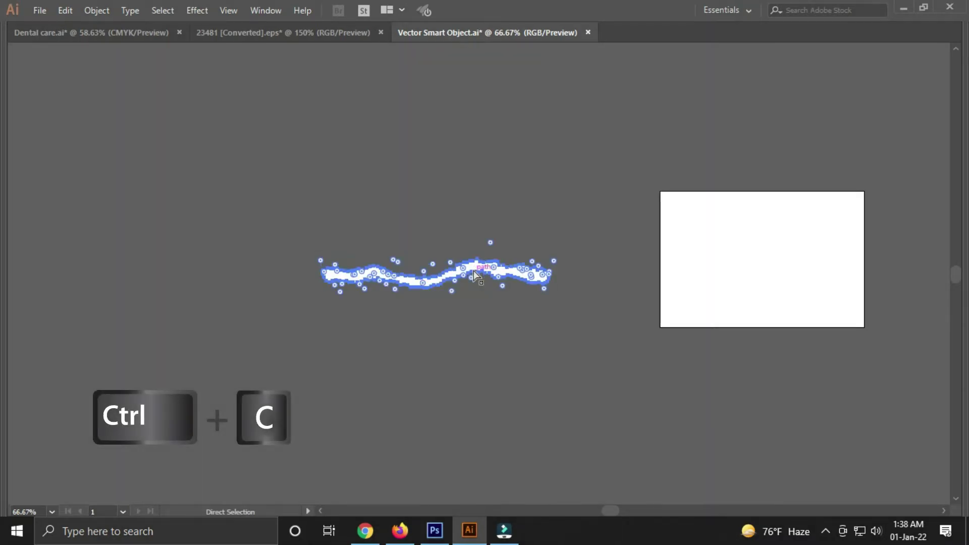
pyautogui.press('v')
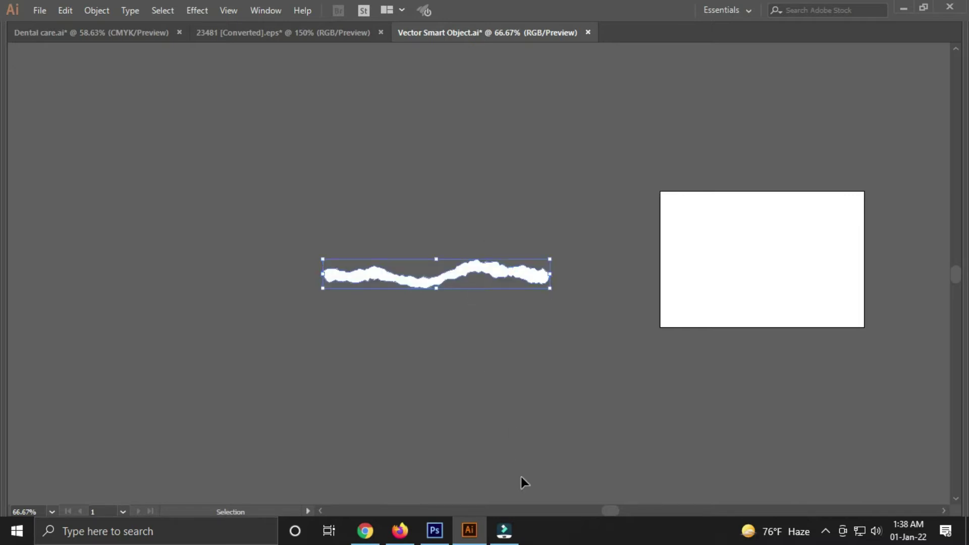
pyautogui.click(434, 531)
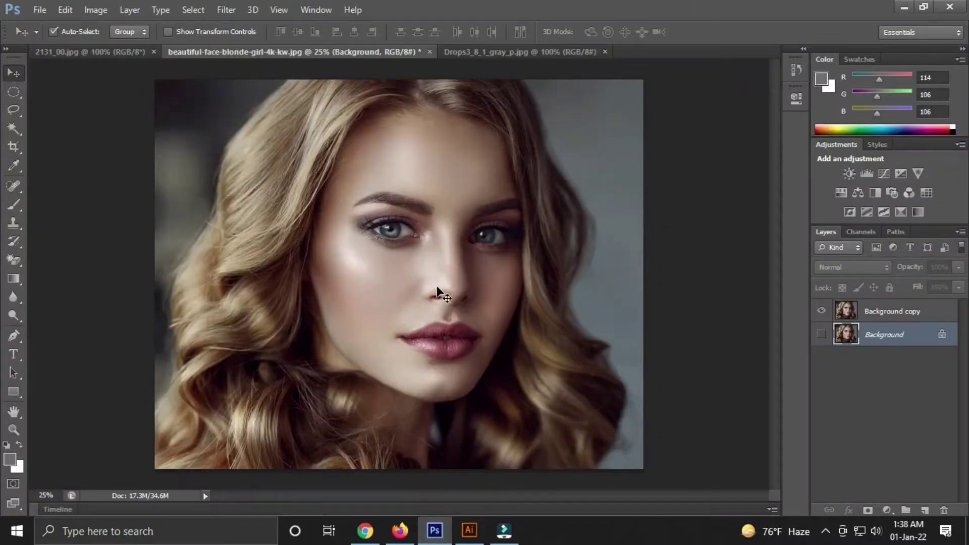
# Step: Paste the strip as pixels, scale it to portrait width, and place Layer 1 above Background copy over the forehead
pyautogui.hotkey('ctrl', 'v')
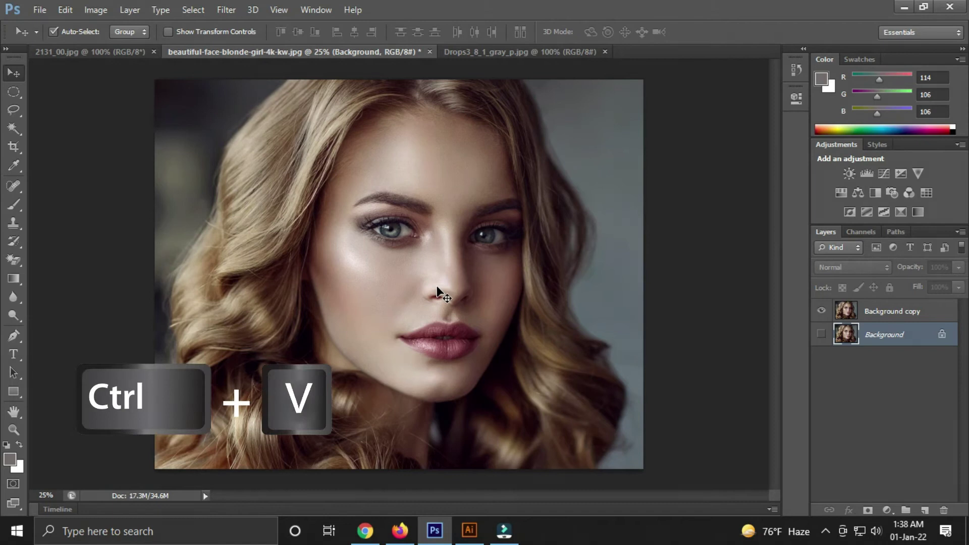
pyautogui.click(530, 170)
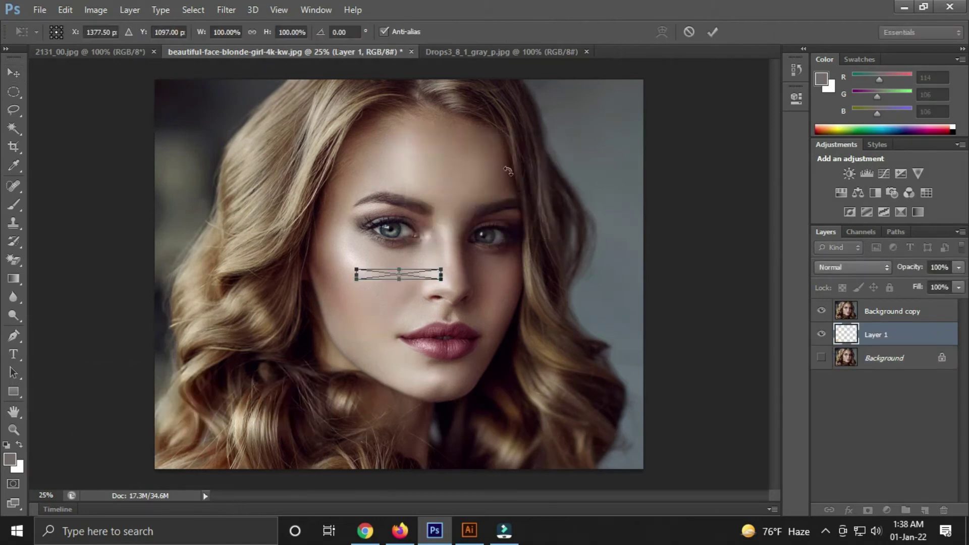
pyautogui.moveTo(442, 267); pyautogui.dragTo(646, 238)
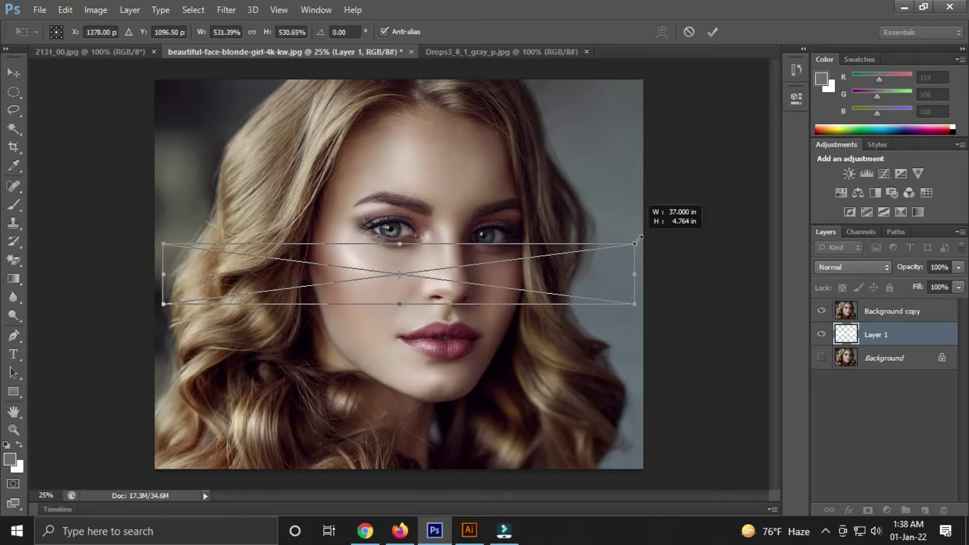
pyautogui.press('Return')
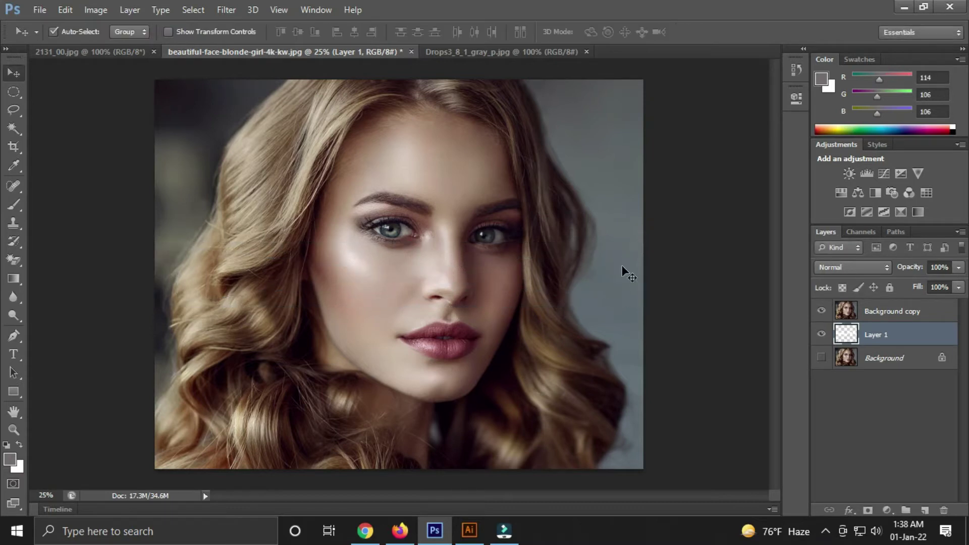
pyautogui.moveTo(889, 334); pyautogui.dragTo(888, 308)
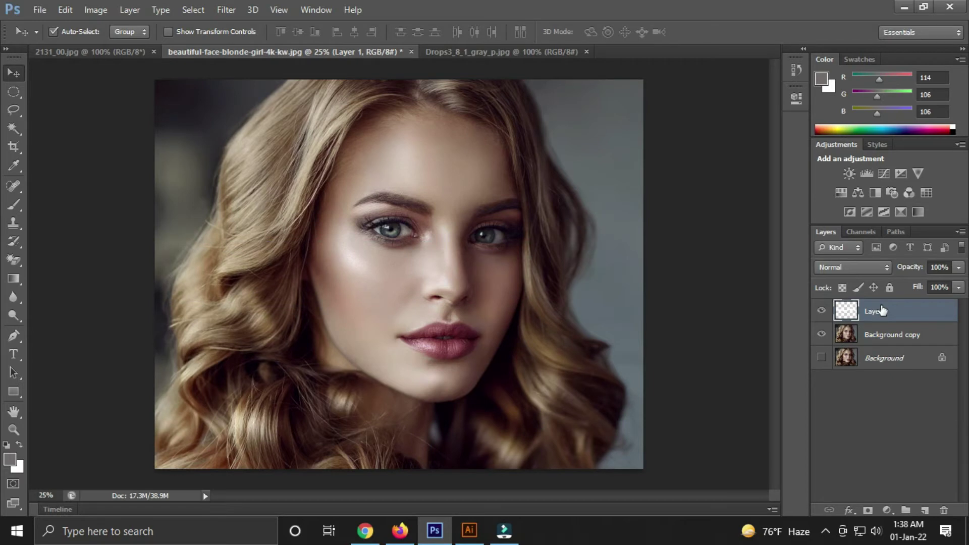
pyautogui.moveTo(523, 270); pyautogui.dragTo(521, 145)
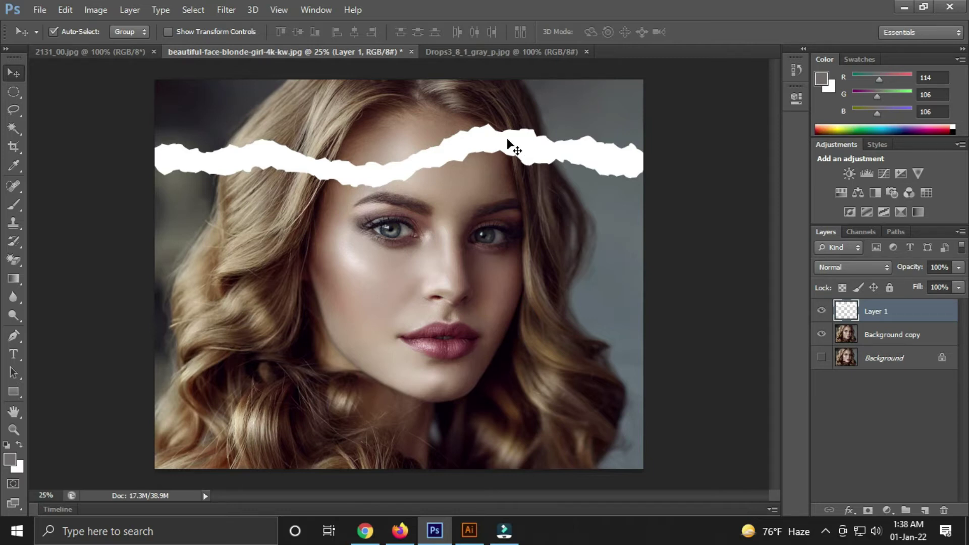
# Step: Duplicate Layer 1 and move the copy down below the eyes
pyautogui.rightClick(883, 312)
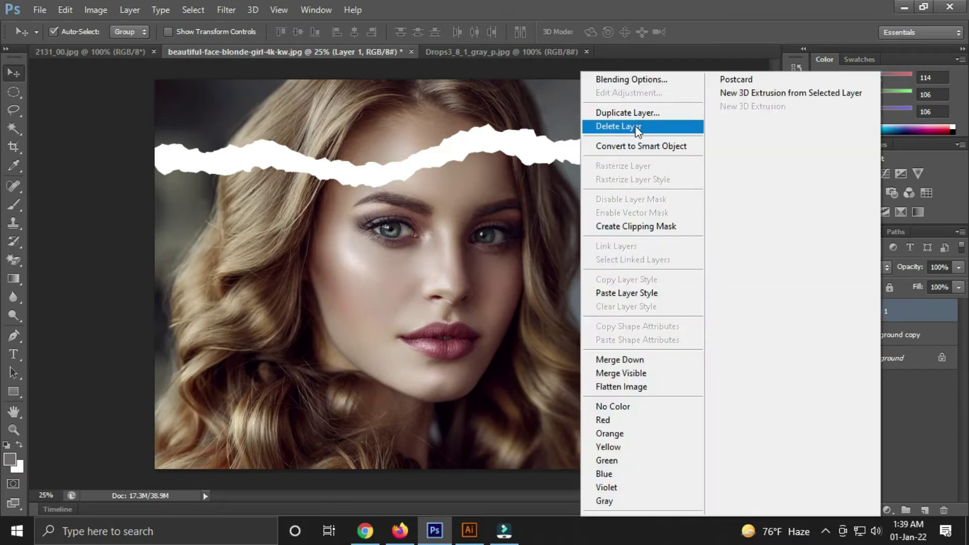
pyautogui.click(628, 112)
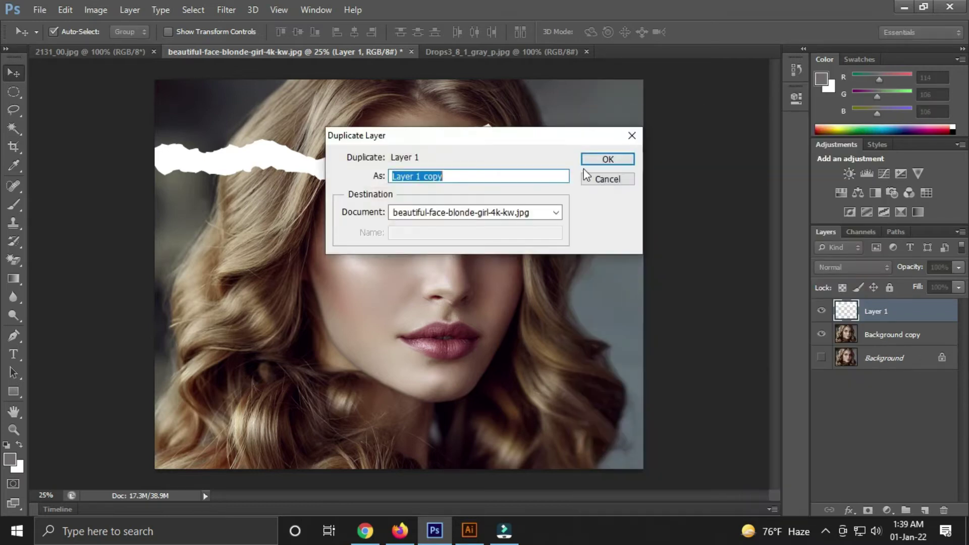
pyautogui.click(607, 160)
pyautogui.moveTo(476, 146); pyautogui.dragTo(476, 269)
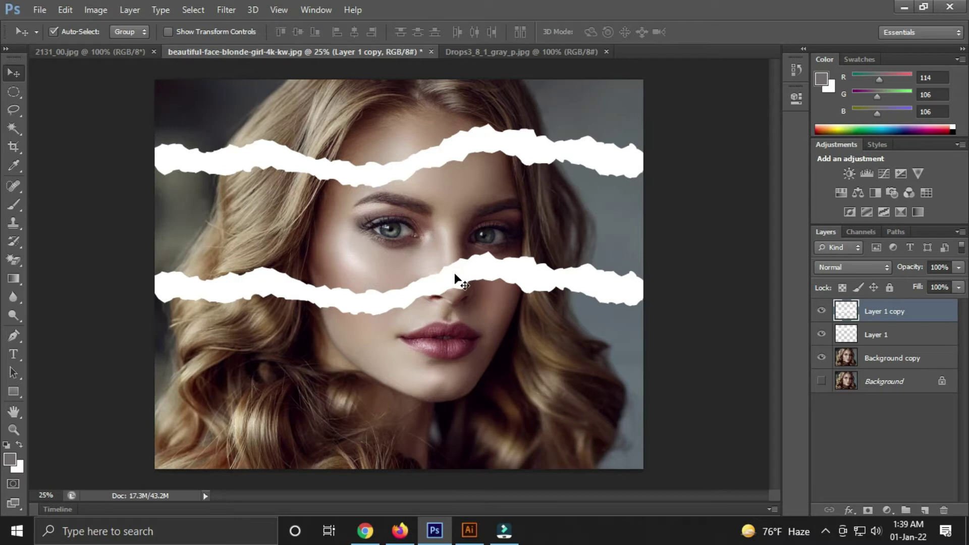
# Step: Try flipping the lower strip horizontally with Free Transform, then undo the flip
pyautogui.click(65, 10)
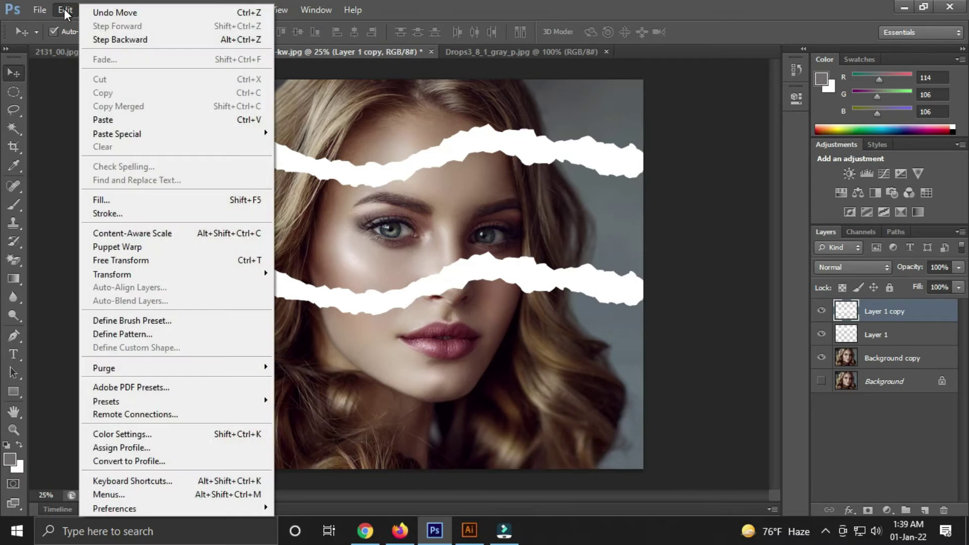
pyautogui.click(131, 260)
pyautogui.rightClick(487, 277)
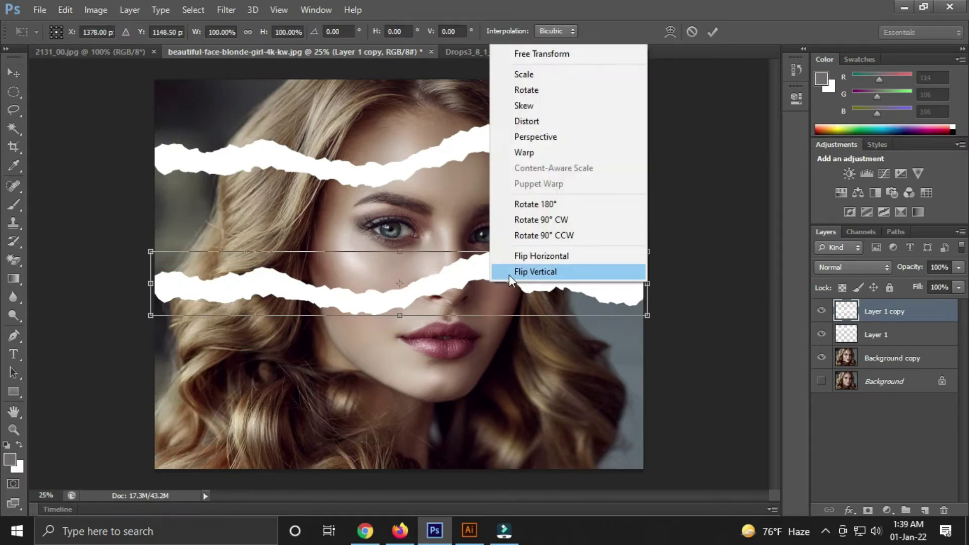
pyautogui.click(537, 256)
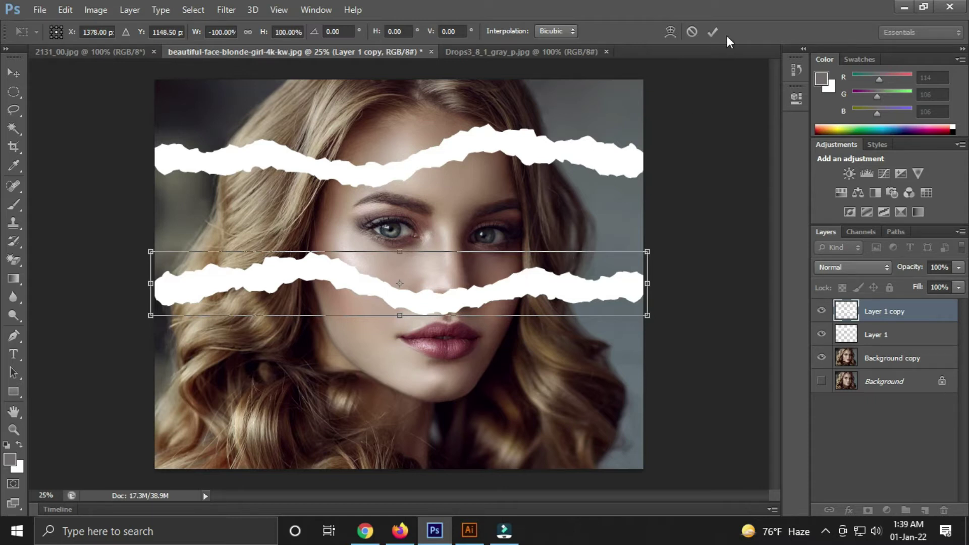
pyautogui.click(712, 32)
pyautogui.hotkey('ctrl', 'z')
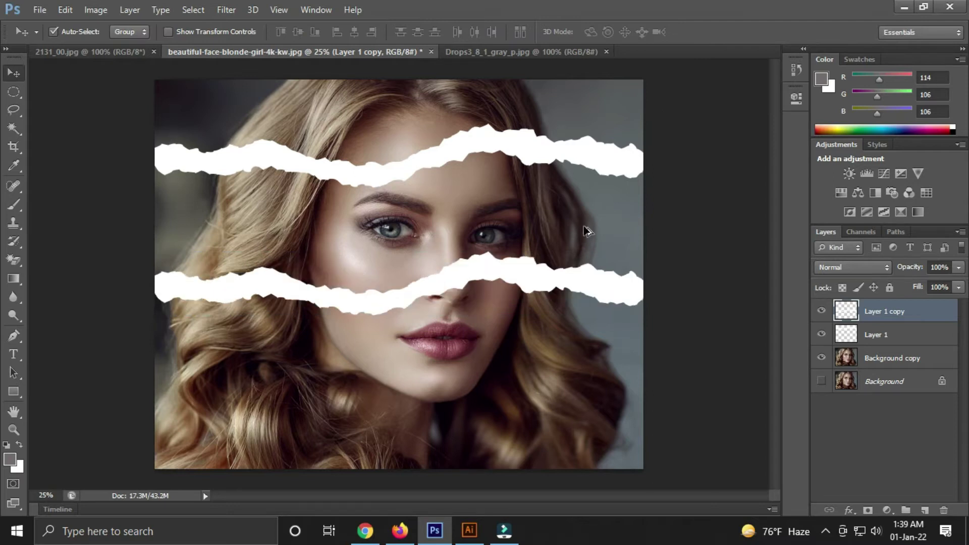
# Step: Nudge the lower strip slightly down, then make Background copy active with the Lasso tool, zoomed out
pyautogui.moveTo(532, 273); pyautogui.dragTo(534, 281)
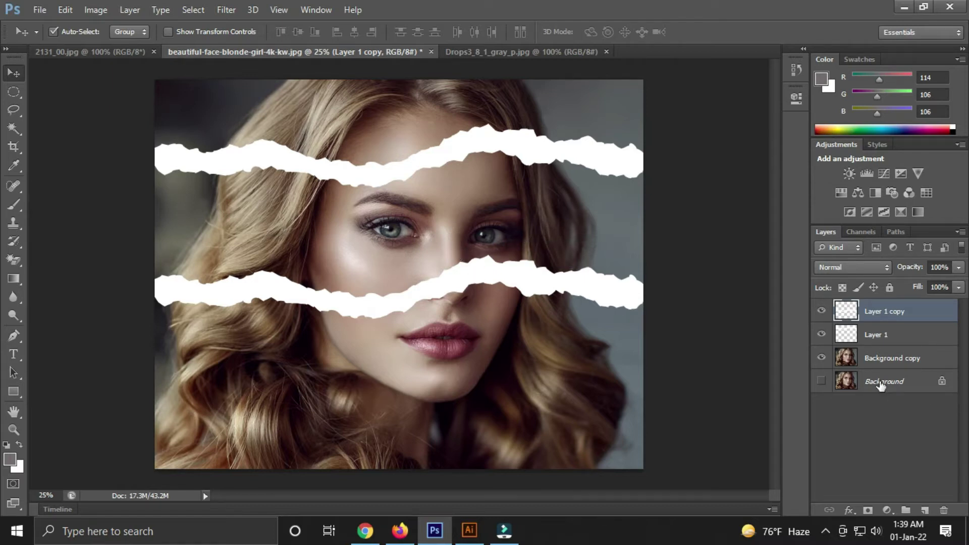
pyautogui.click(885, 359)
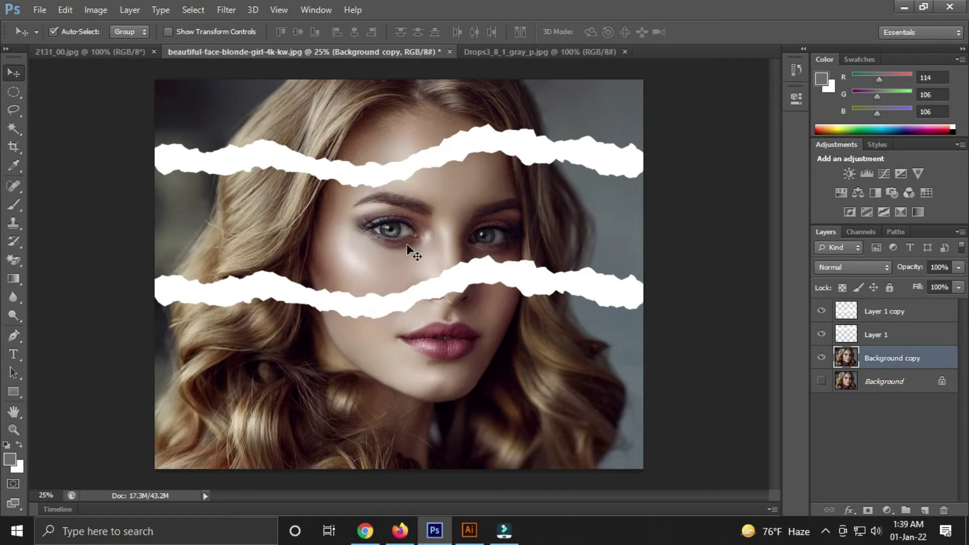
pyautogui.hotkey('ctrl', '-')
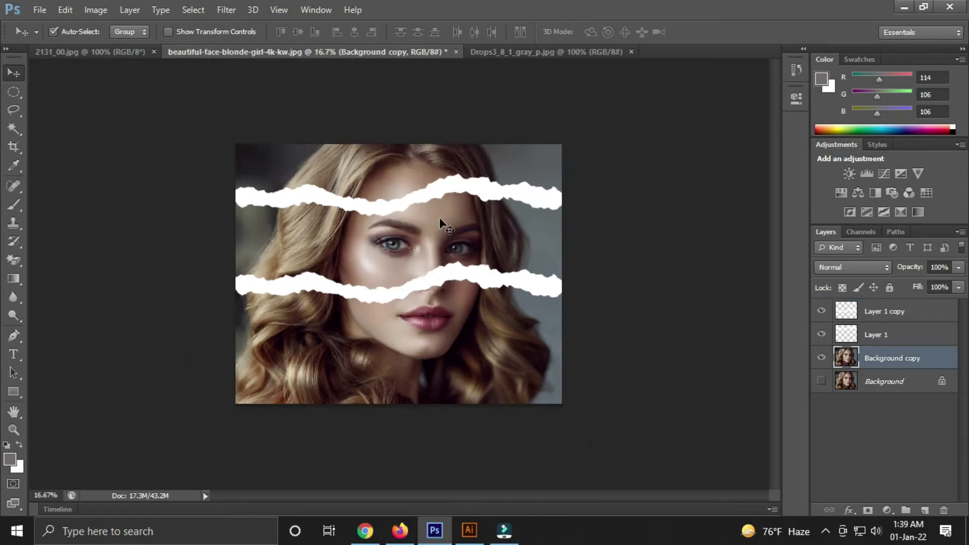
pyautogui.click(14, 110)
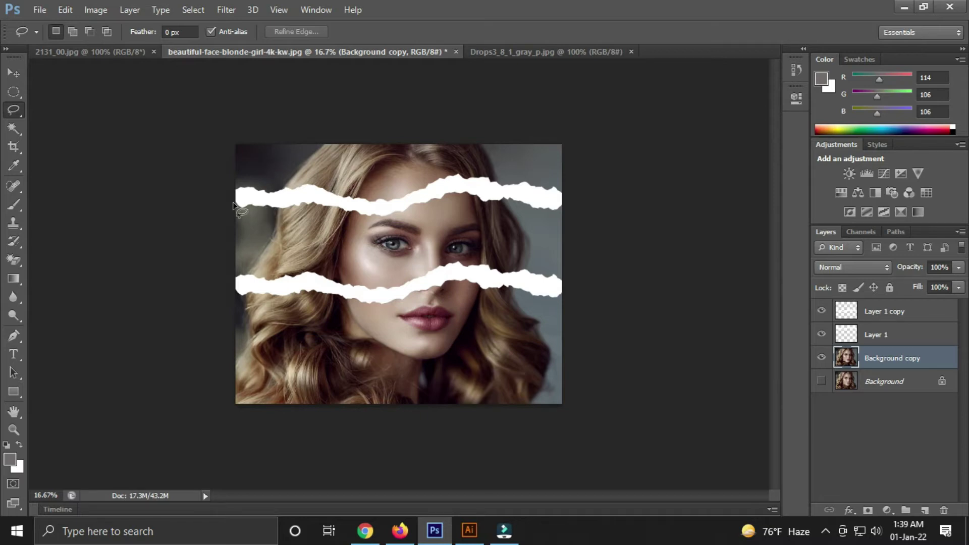
# Step: Lasso the eye band between the two strips on Background copy, cut it out, and deselect
pyautogui.moveTo(236, 196); pyautogui.dragTo(320, 203)
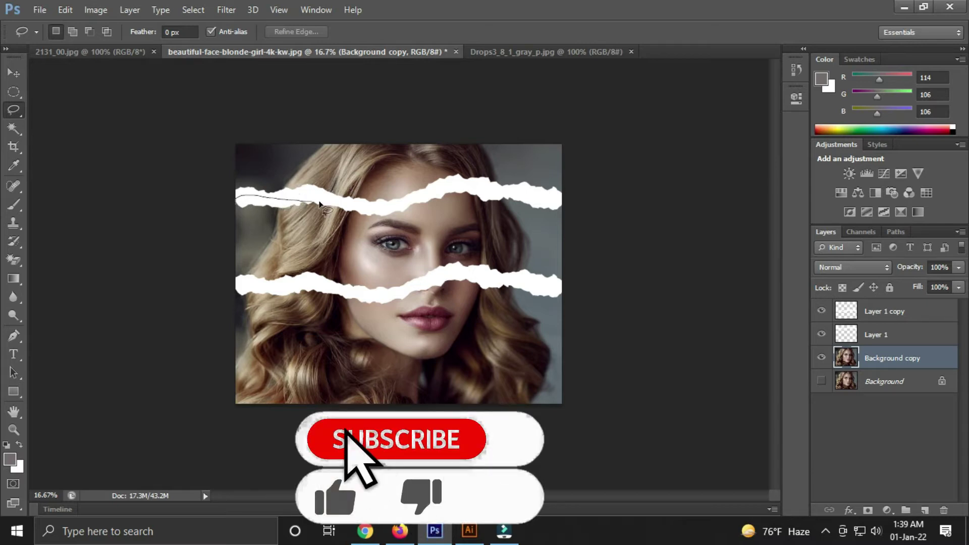
pyautogui.moveTo(320, 203)
pyautogui.mouseDown()
pyautogui.moveTo(397, 210)
pyautogui.moveTo(553, 197)
pyautogui.moveTo(586, 266)
pyautogui.moveTo(379, 297)
pyautogui.moveTo(235, 292)
pyautogui.mouseUp()
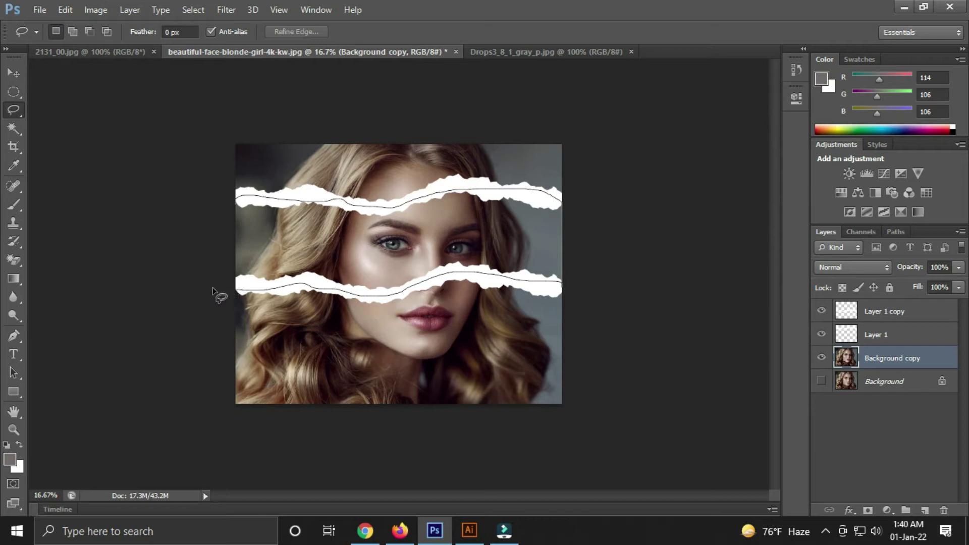
pyautogui.moveTo(209, 201); pyautogui.dragTo(208, 209)
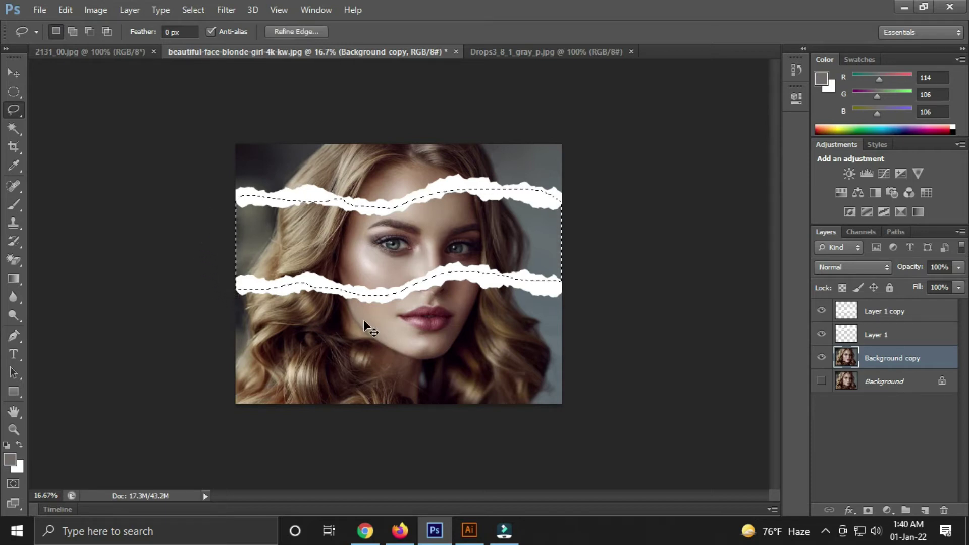
pyautogui.scroll(2, 364, 320)
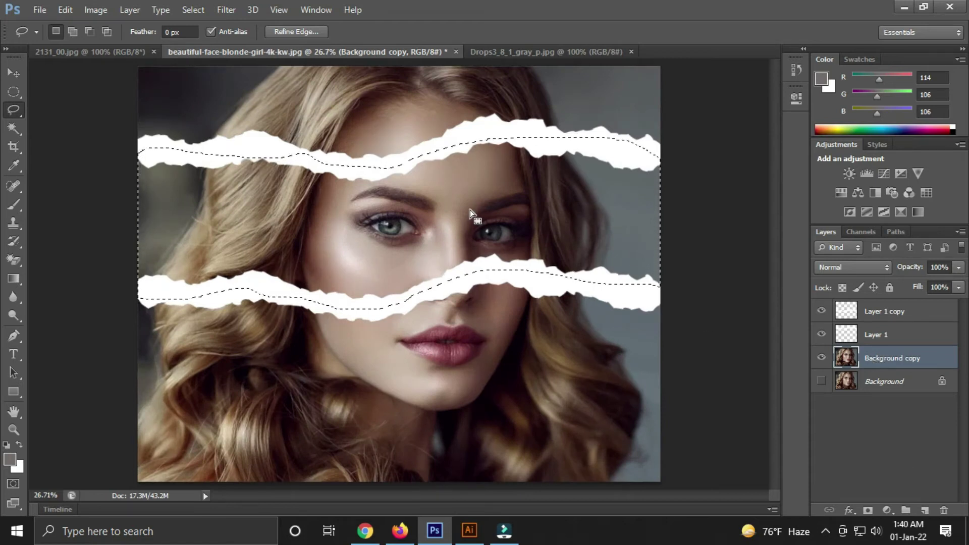
pyautogui.hotkey('ctrl', 'x')
pyautogui.hotkey('ctrl', 'd')
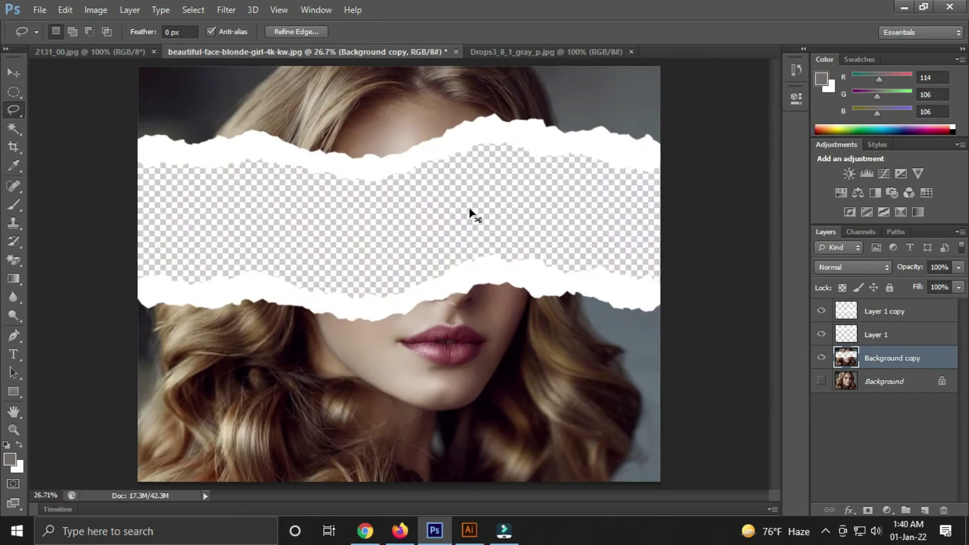
# Step: Free-transform Layer 1 and Layer 1 copy together, widening both strips slightly past the canvas edges
pyautogui.press('v')
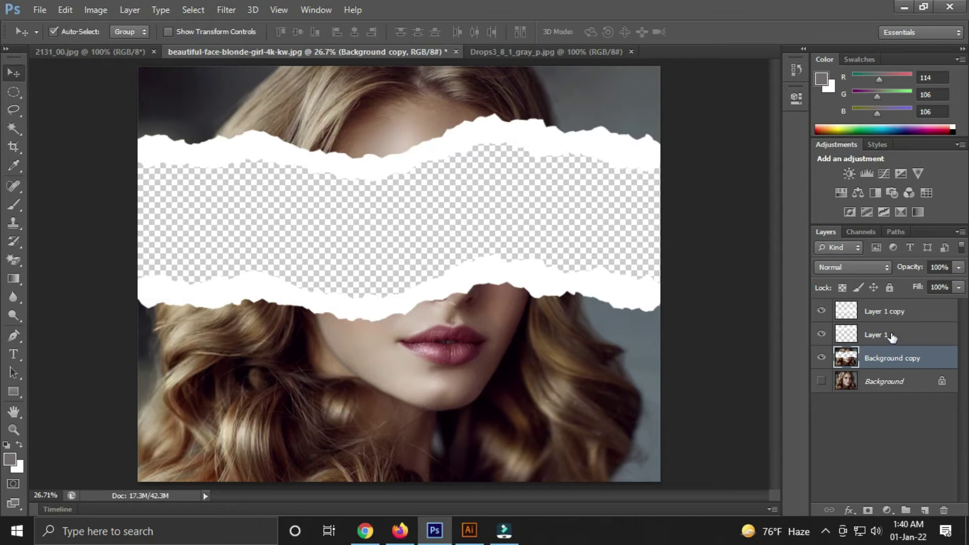
pyautogui.click(892, 337)
pyautogui.keyDown('shift'); pyautogui.click(889, 311); pyautogui.keyUp('shift')
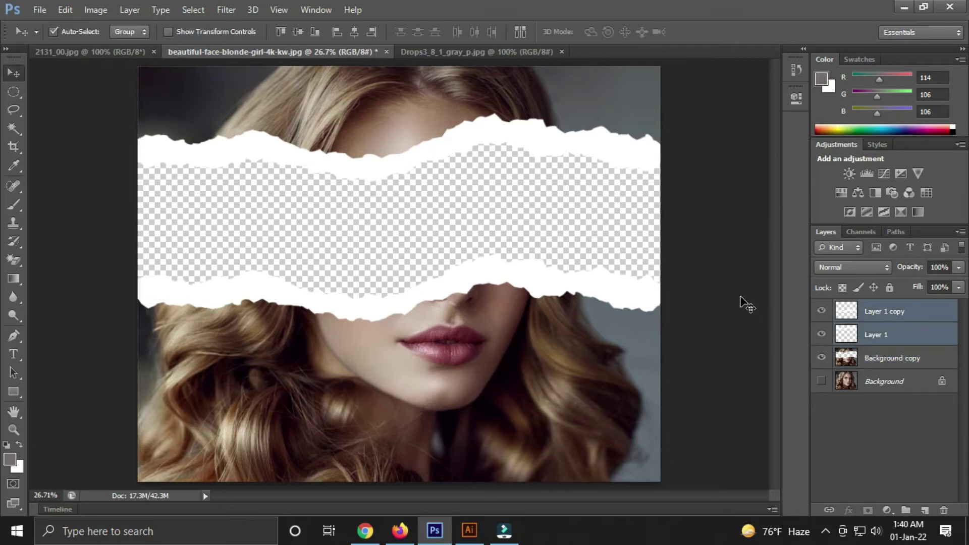
pyautogui.click(63, 9)
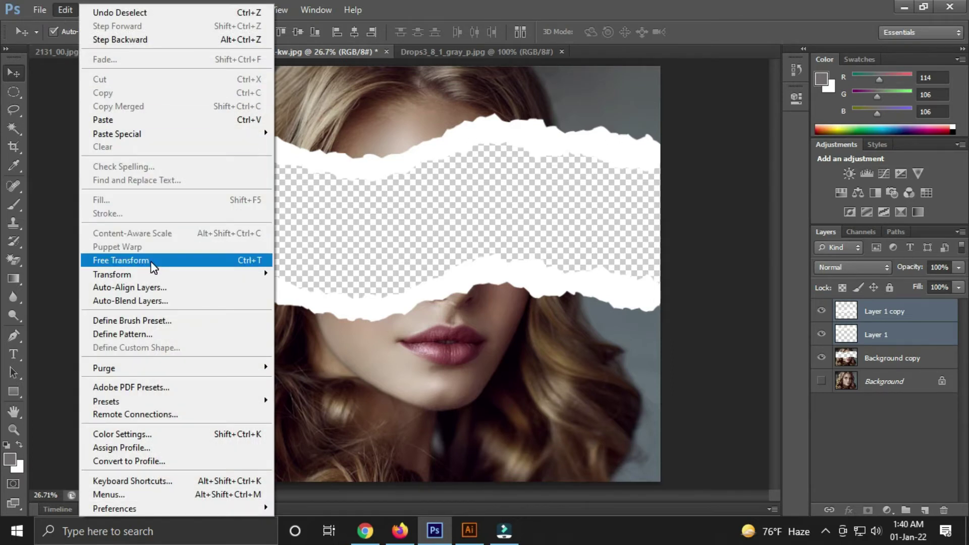
pyautogui.click(122, 260)
pyautogui.moveTo(664, 220); pyautogui.dragTo(671, 220)
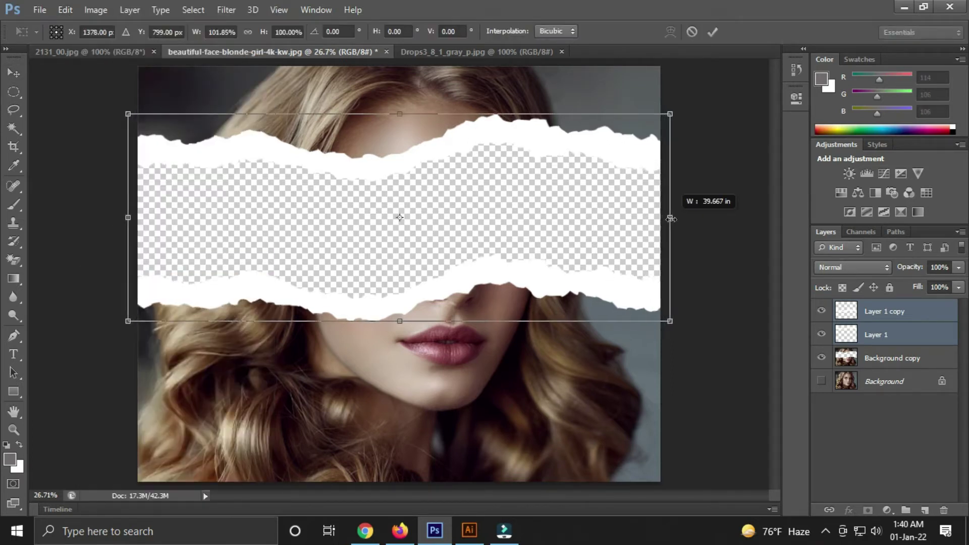
pyautogui.click(712, 32)
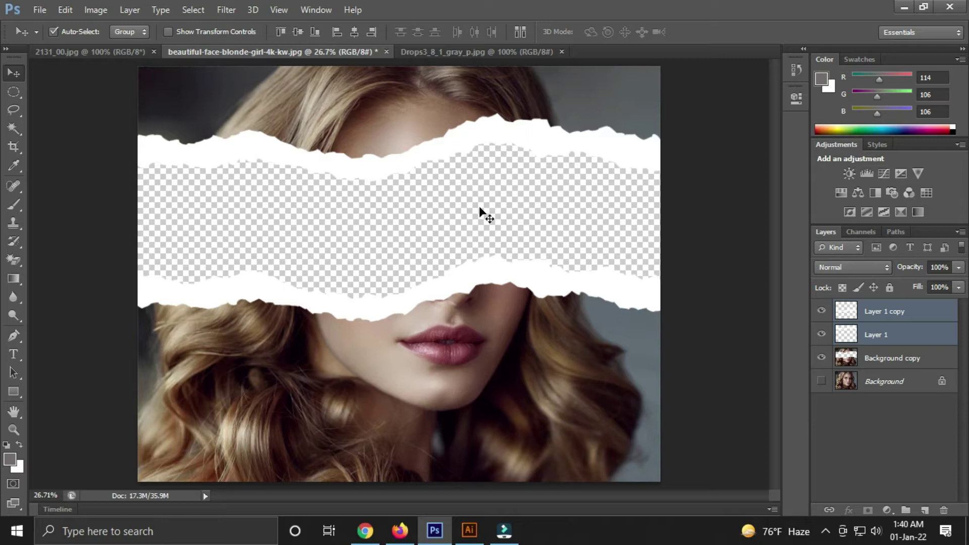
# Step: Show the original Background layer so the eyes appear through the gap, and deselect the strips
pyautogui.click(822, 381)
pyautogui.click(440, 190)
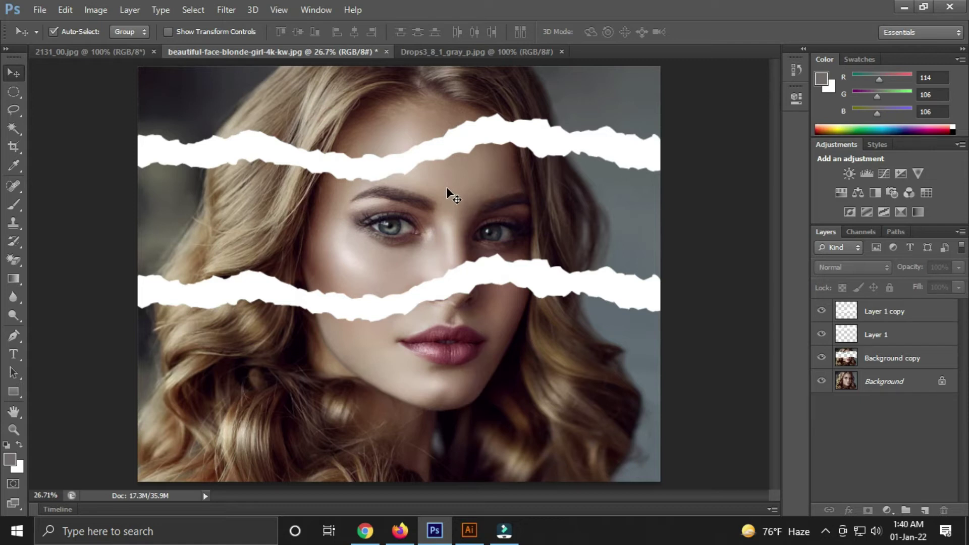
pyautogui.click(92, 10)
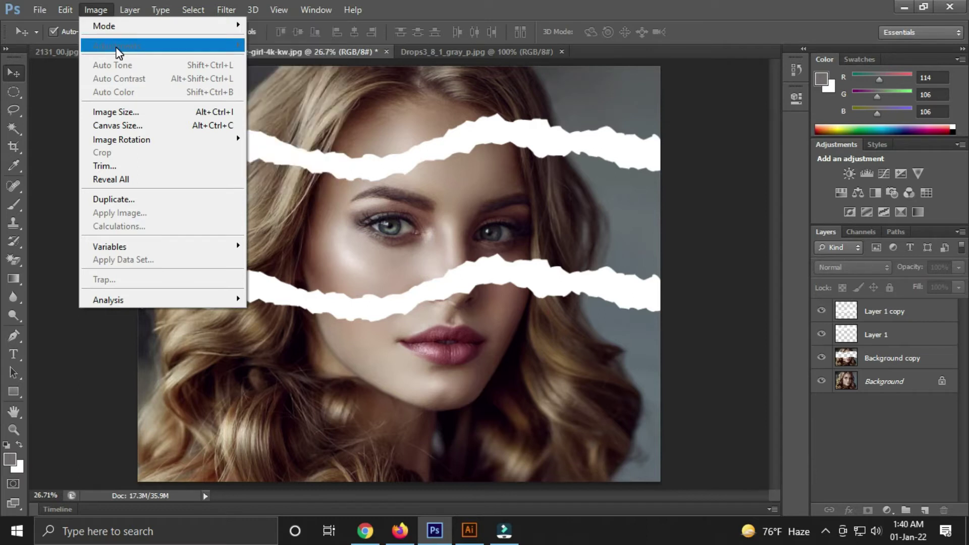
# Step: Unlock the Background layer into a normal Layer 0
pyautogui.click(418, 187)
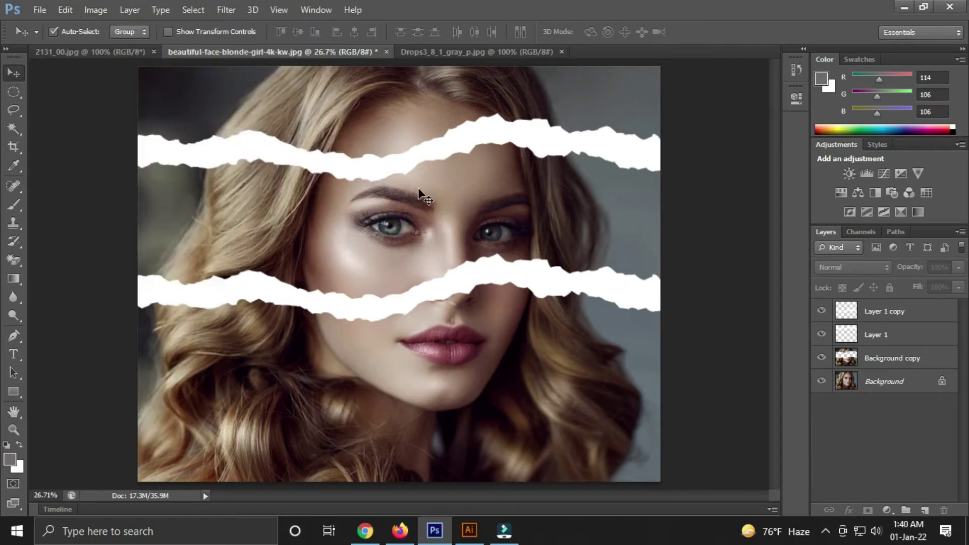
pyautogui.doubleClick(917, 385)
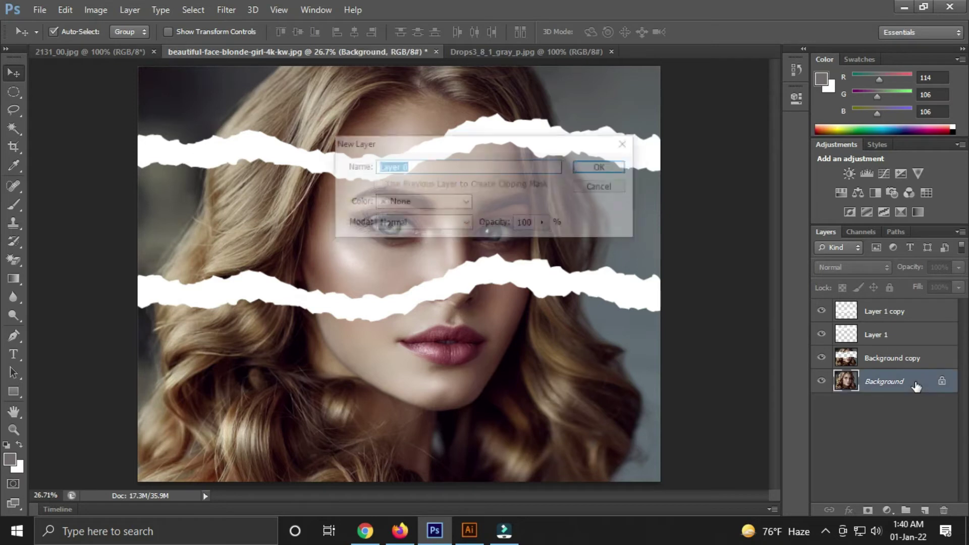
pyautogui.click(605, 166)
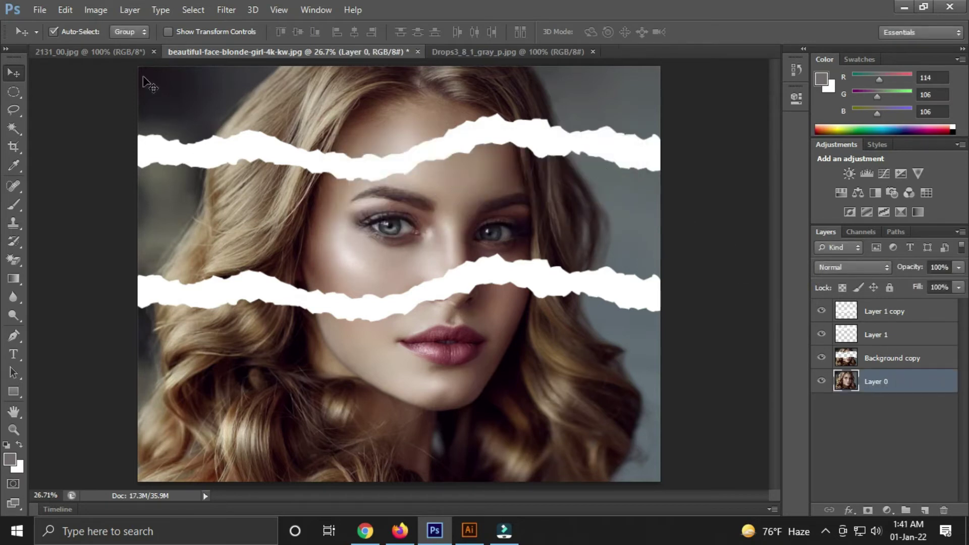
# Step: Apply Hue/Saturation to Layer 0 with Hue -16, Saturation -100 and Lightness -10
pyautogui.click(102, 11)
pyautogui.moveTo(116, 45)
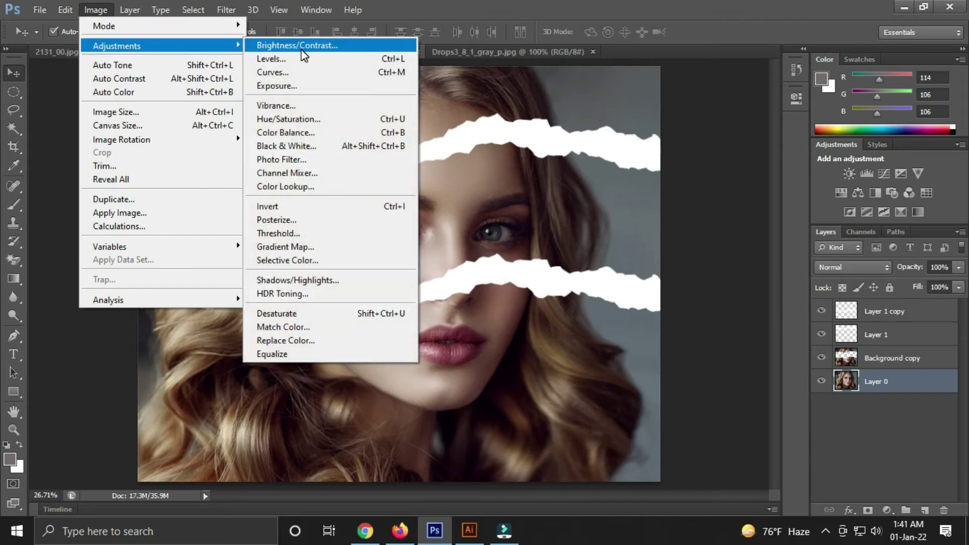
pyautogui.click(304, 118)
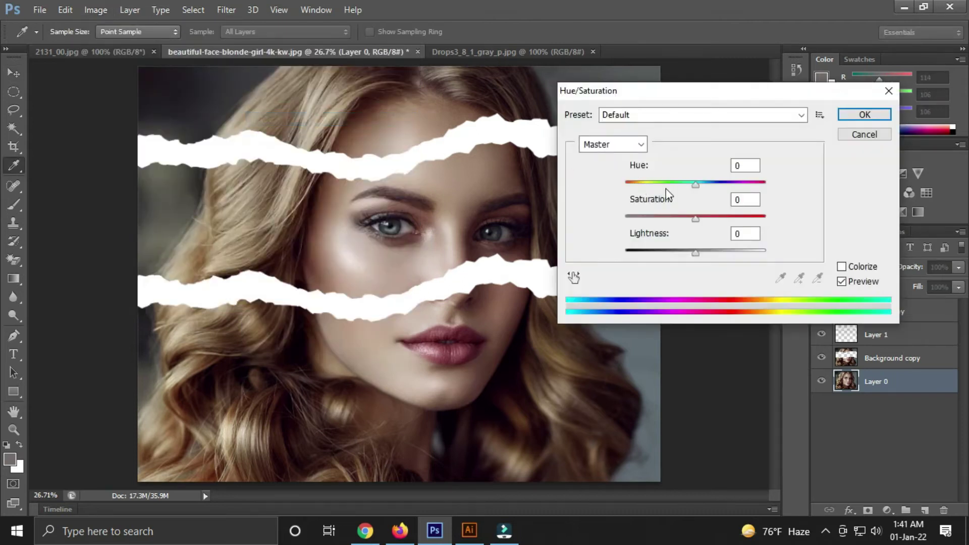
pyautogui.moveTo(699, 220); pyautogui.dragTo(621, 228)
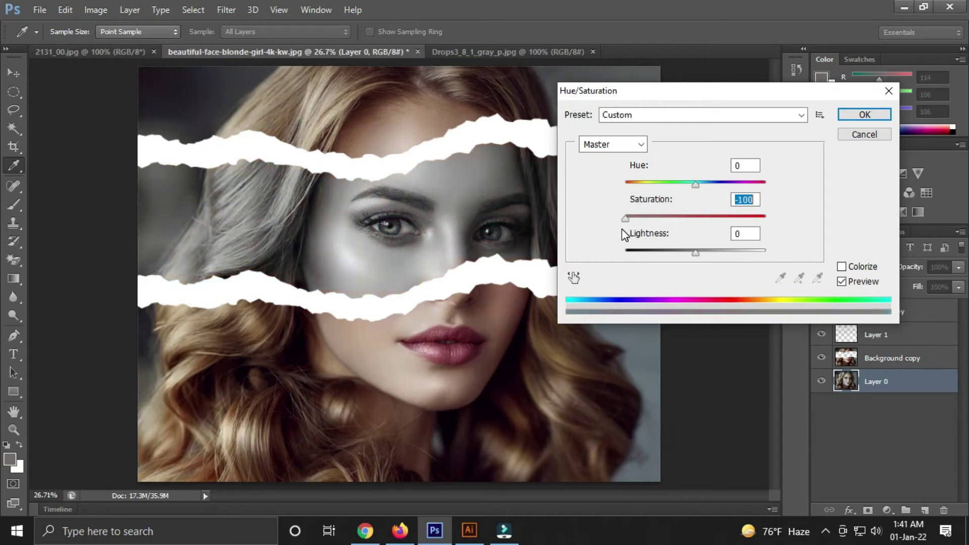
pyautogui.moveTo(628, 220)
pyautogui.mouseDown()
pyautogui.moveTo(687, 237)
pyautogui.moveTo(634, 237)
pyautogui.mouseUp()
pyautogui.moveTo(695, 186)
pyautogui.mouseDown()
pyautogui.moveTo(632, 187)
pyautogui.moveTo(686, 196)
pyautogui.mouseUp()
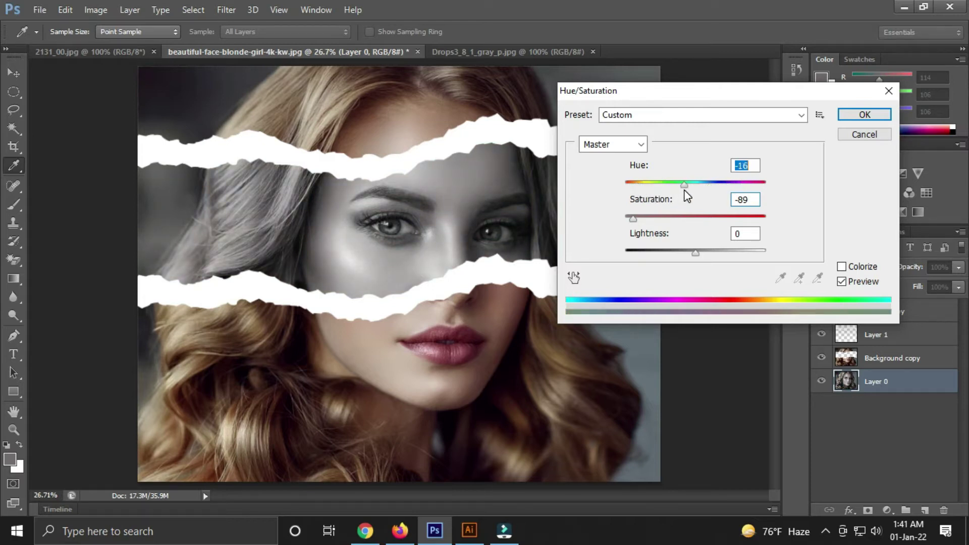
pyautogui.moveTo(632, 220); pyautogui.dragTo(626, 219)
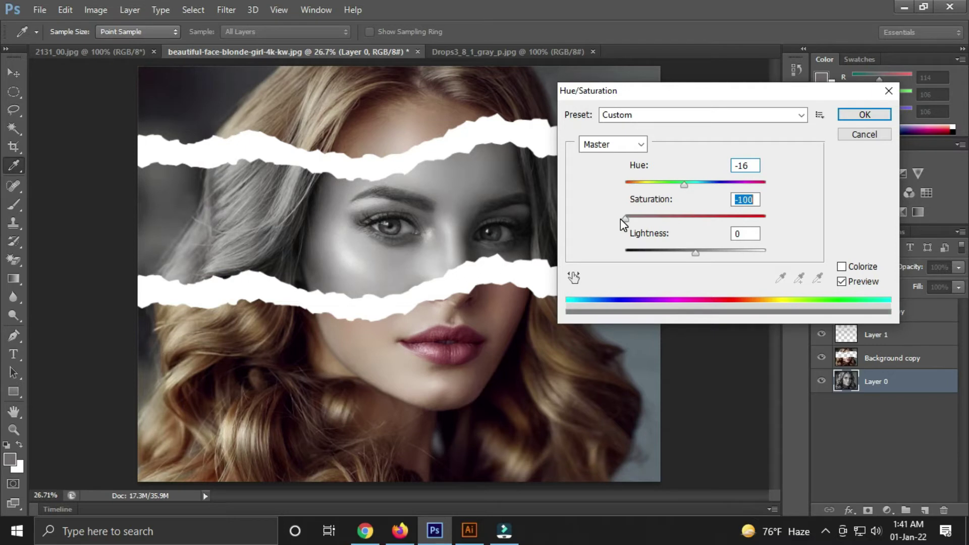
pyautogui.moveTo(692, 253)
pyautogui.mouseDown()
pyautogui.moveTo(664, 255)
pyautogui.moveTo(691, 262)
pyautogui.mouseUp()
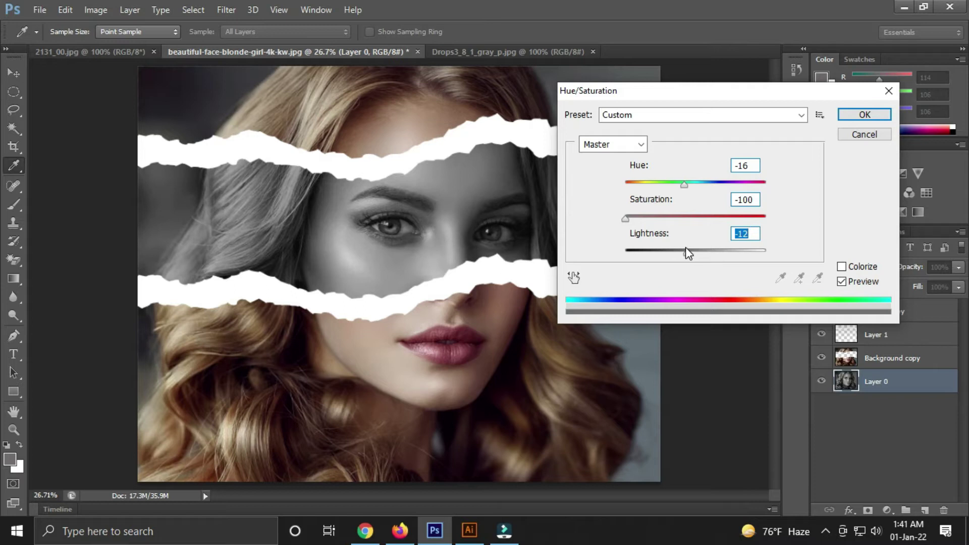
pyautogui.press('Up')
pyautogui.press('Up')
pyautogui.click(864, 114)
pyautogui.press('v')
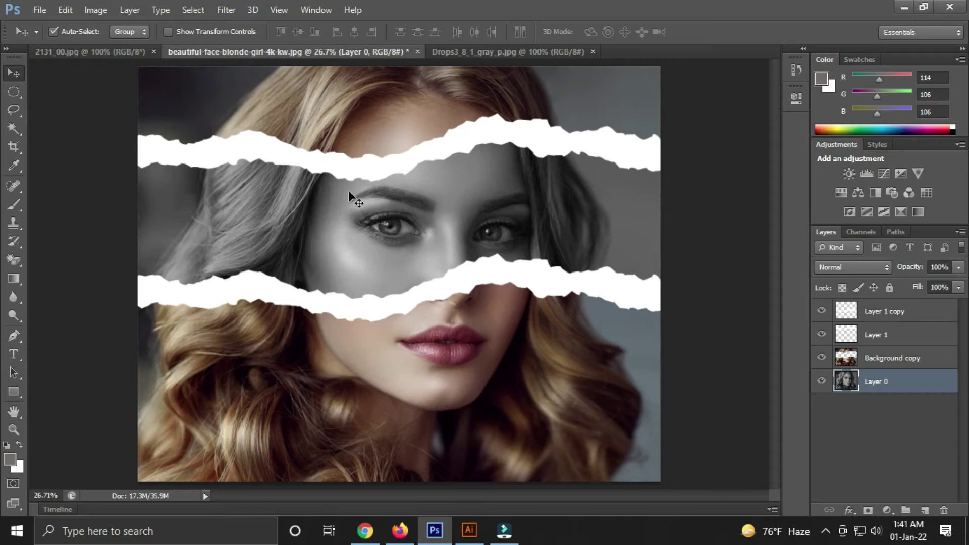
# Step: Set up the regular Brush with a near-black foreground colour at about 185 px and 0% hardness
pyautogui.click(14, 205)
pyautogui.rightClick(13, 204)
pyautogui.click(42, 197)
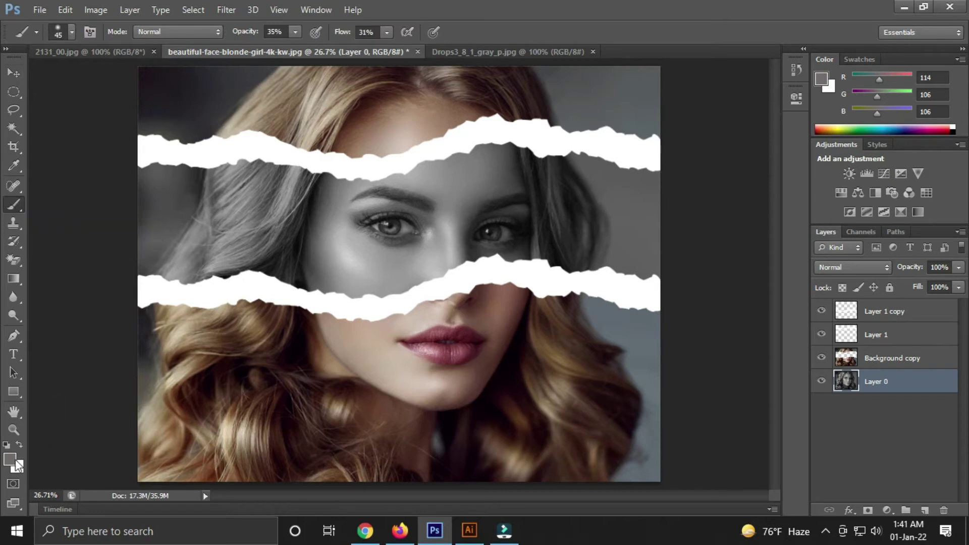
pyautogui.click(10, 459)
pyautogui.moveTo(376, 245); pyautogui.dragTo(313, 282)
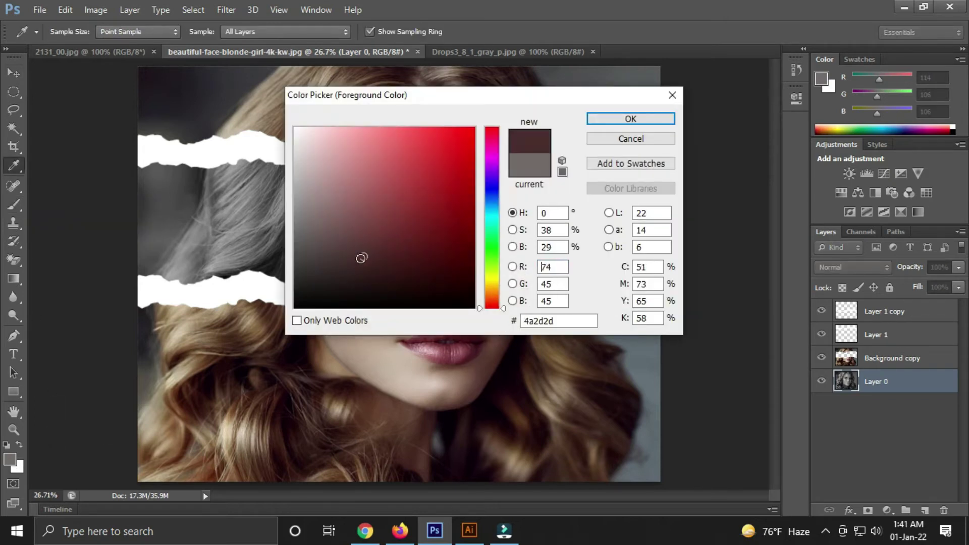
pyautogui.click(616, 119)
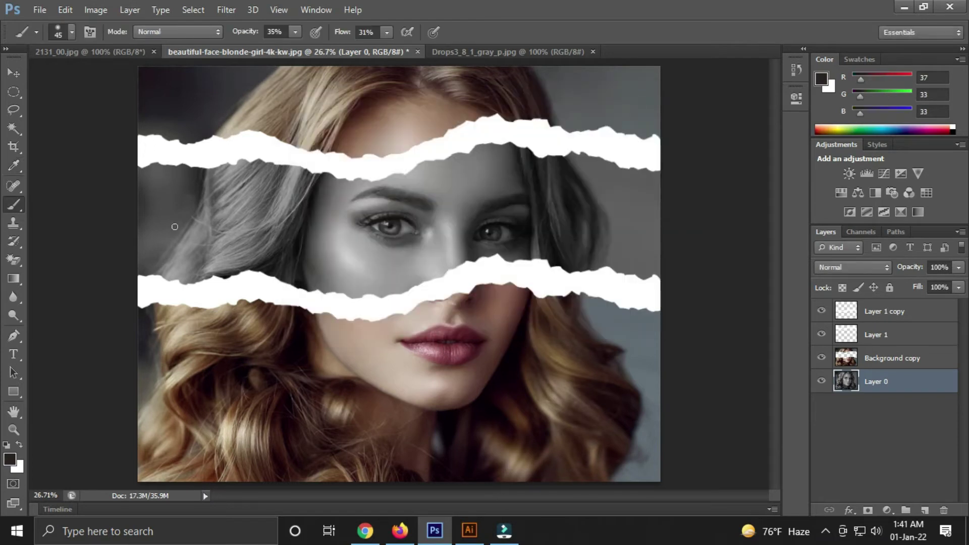
pyautogui.click(72, 31)
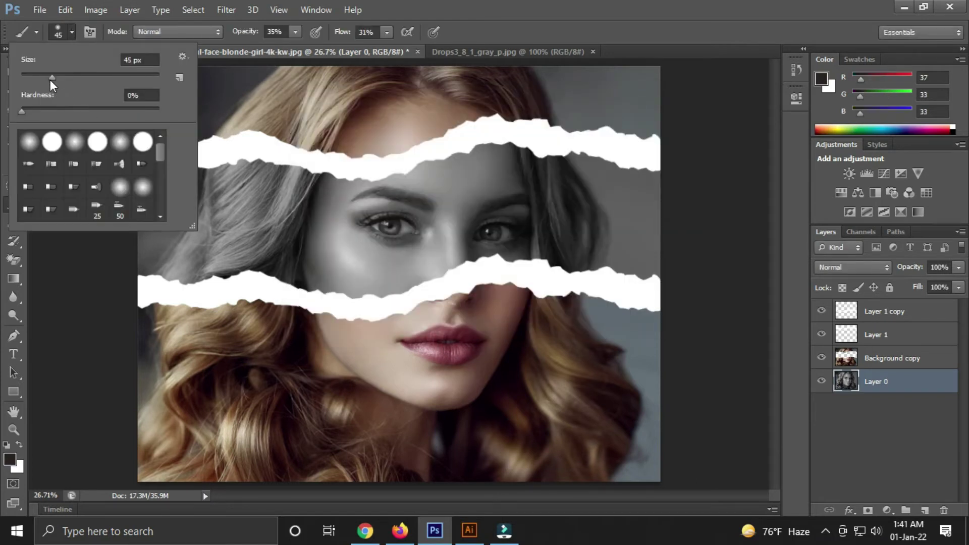
pyautogui.moveTo(51, 77); pyautogui.dragTo(79, 78)
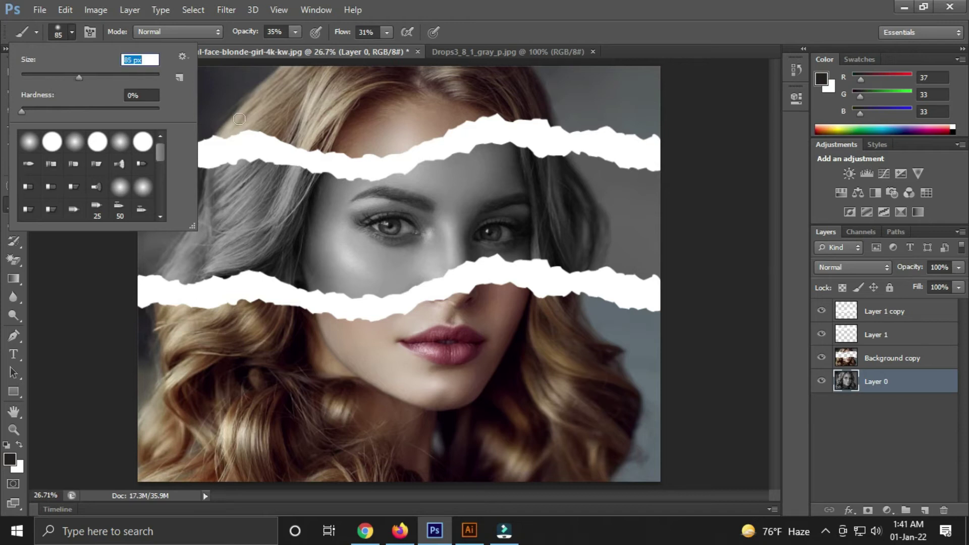
pyautogui.moveTo(79, 78); pyautogui.dragTo(98, 78)
pyautogui.click(336, 124)
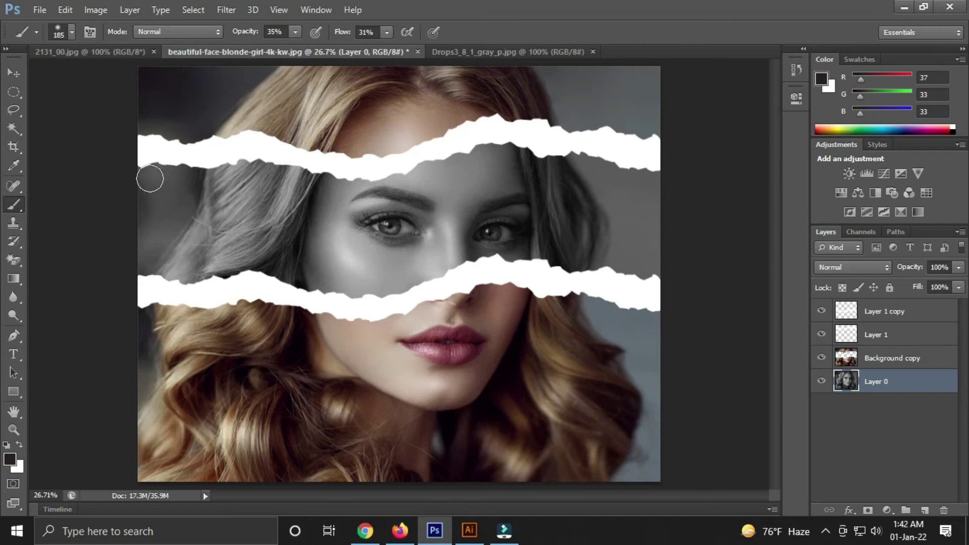
# Step: Paint soft dark shadows on Layer 0 along the upper and lower torn-strip edges
pyautogui.moveTo(264, 170)
pyautogui.mouseDown()
pyautogui.moveTo(522, 149)
pyautogui.moveTo(479, 154)
pyautogui.mouseUp()
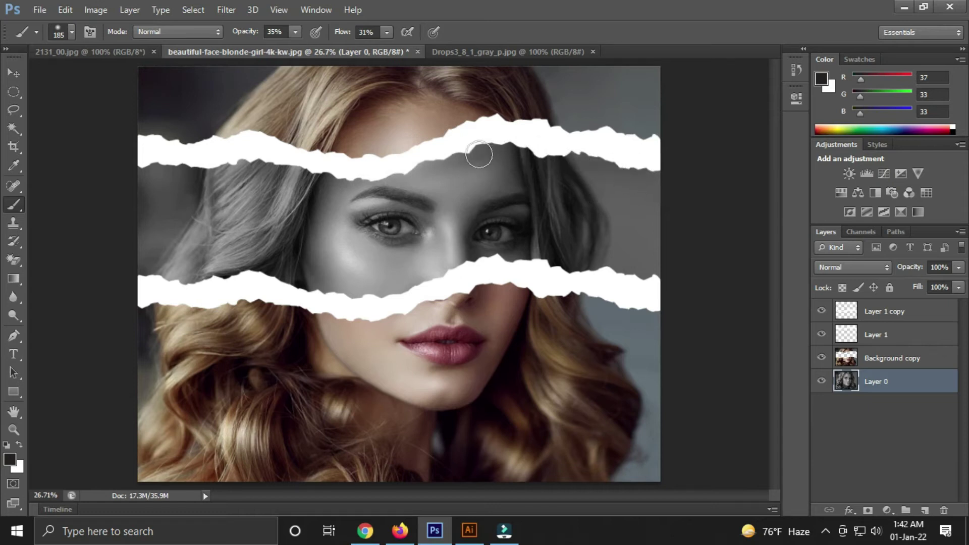
pyautogui.moveTo(478, 155); pyautogui.dragTo(303, 168)
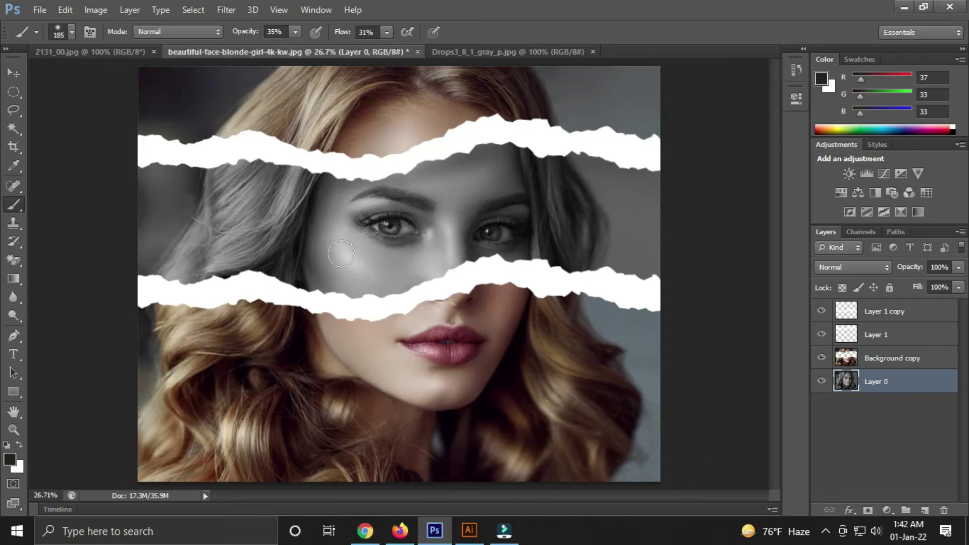
pyautogui.moveTo(151, 275)
pyautogui.mouseDown()
pyautogui.moveTo(226, 271)
pyautogui.moveTo(519, 304)
pyautogui.moveTo(473, 264)
pyautogui.moveTo(565, 259)
pyautogui.moveTo(644, 279)
pyautogui.moveTo(623, 283)
pyautogui.mouseUp()
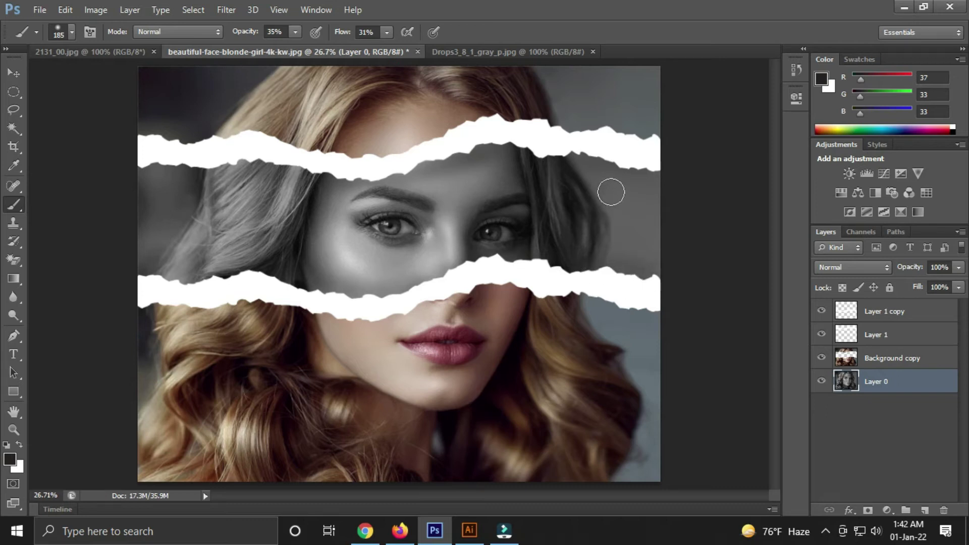
pyautogui.moveTo(612, 166); pyautogui.dragTo(193, 170)
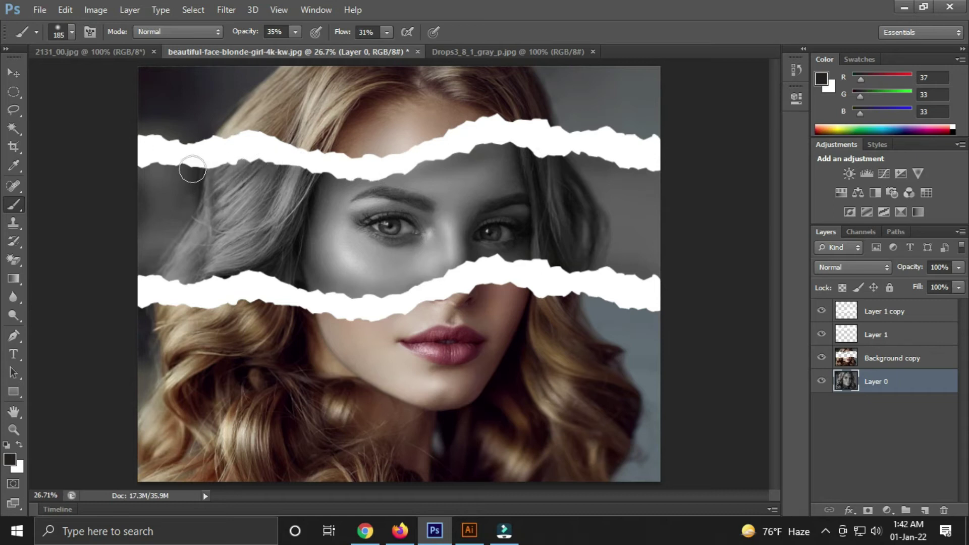
pyautogui.moveTo(134, 270)
pyautogui.mouseDown()
pyautogui.moveTo(219, 264)
pyautogui.moveTo(349, 288)
pyautogui.moveTo(398, 268)
pyautogui.moveTo(433, 272)
pyautogui.moveTo(409, 284)
pyautogui.moveTo(478, 264)
pyautogui.moveTo(516, 271)
pyautogui.moveTo(542, 260)
pyautogui.moveTo(654, 281)
pyautogui.mouseUp()
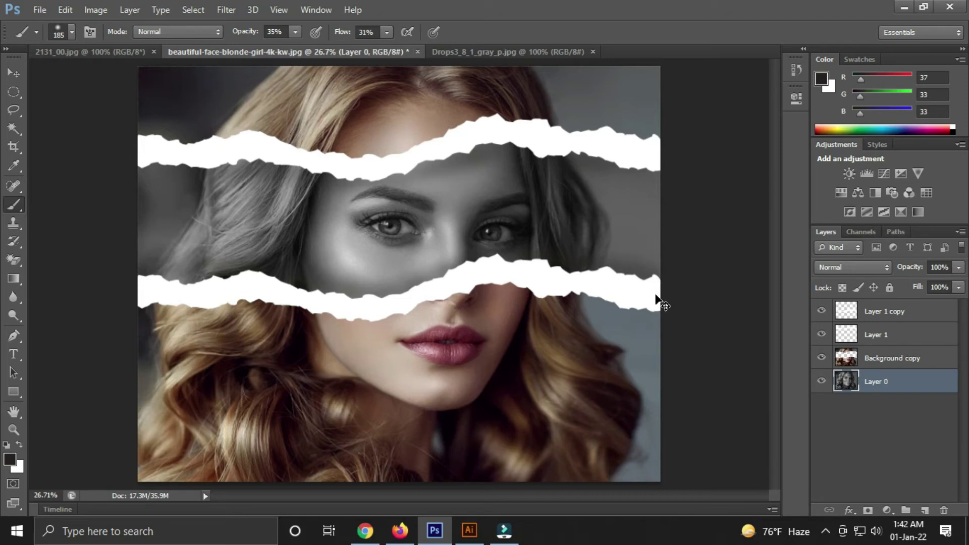
pyautogui.hotkey('ctrl', '-')
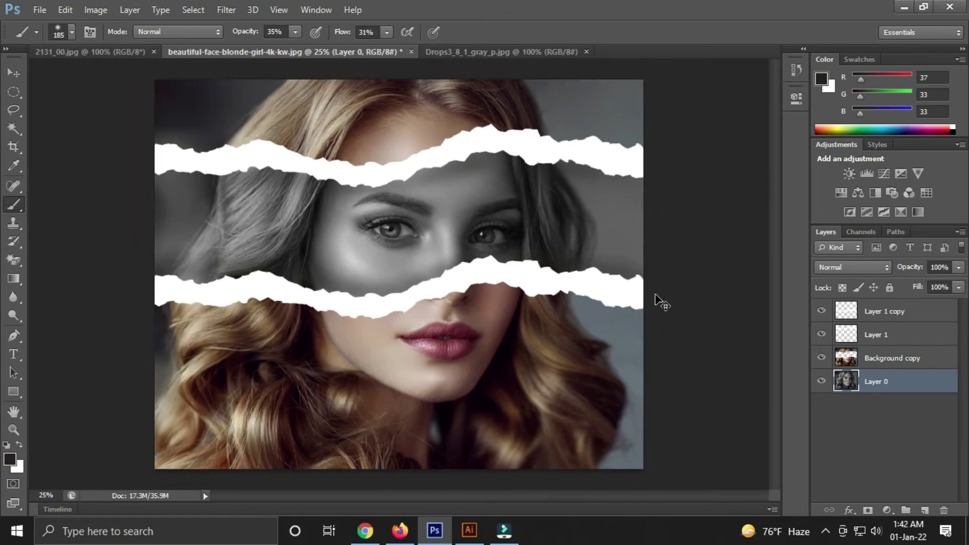
pyautogui.hotkey('ctrl', '0')
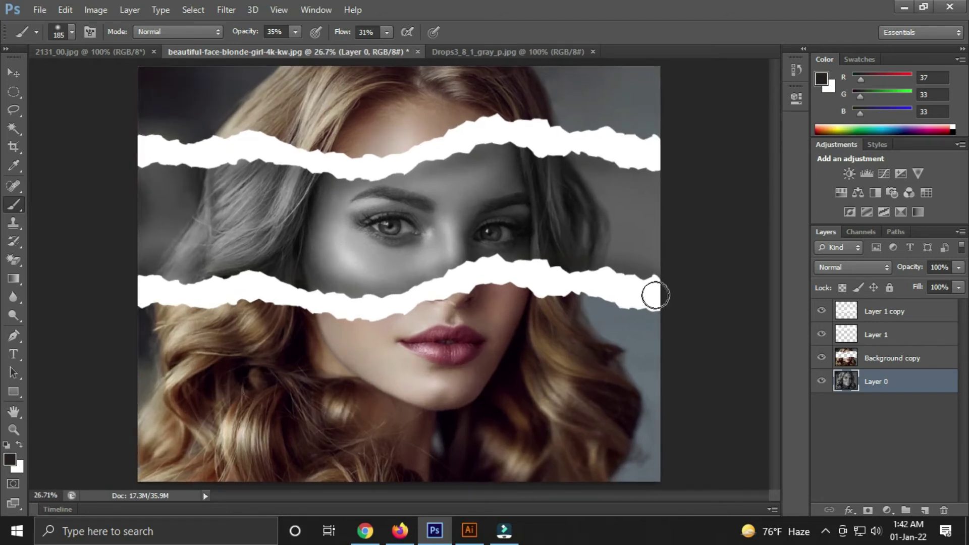
pyautogui.press('v')
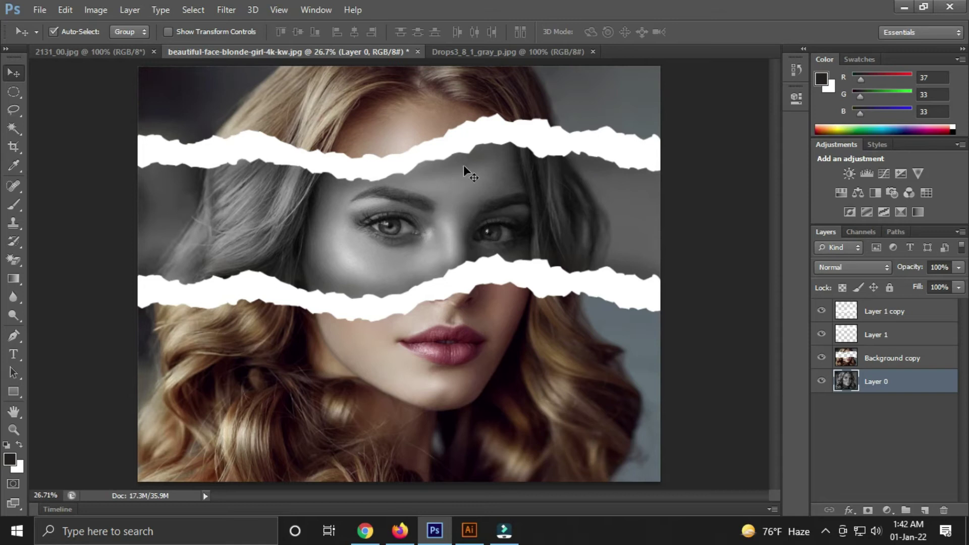
# Step: Drag the gray Drops image into the portrait and free-transform it to about 442% over the band
pyautogui.click(457, 52)
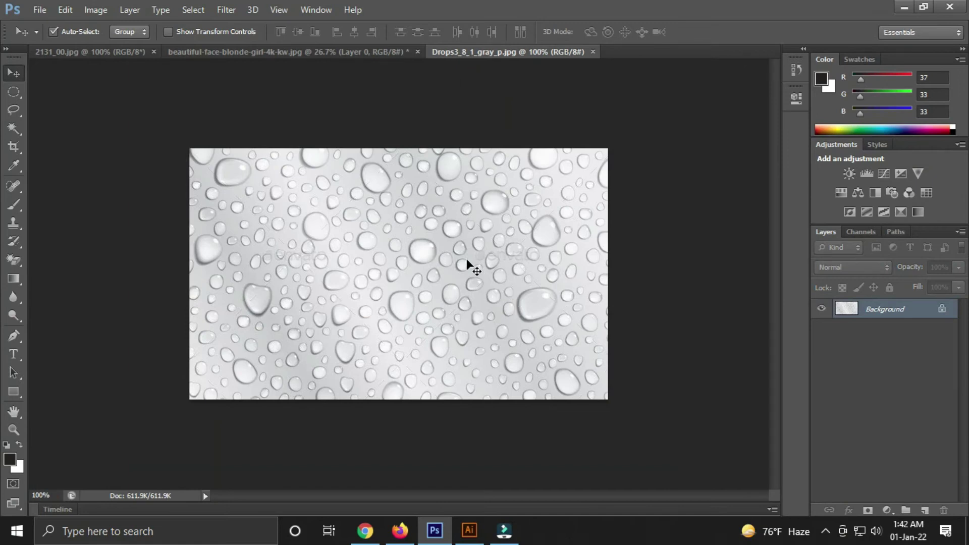
pyautogui.moveTo(445, 292)
pyautogui.mouseDown()
pyautogui.moveTo(301, 50)
pyautogui.moveTo(401, 189)
pyautogui.mouseUp()
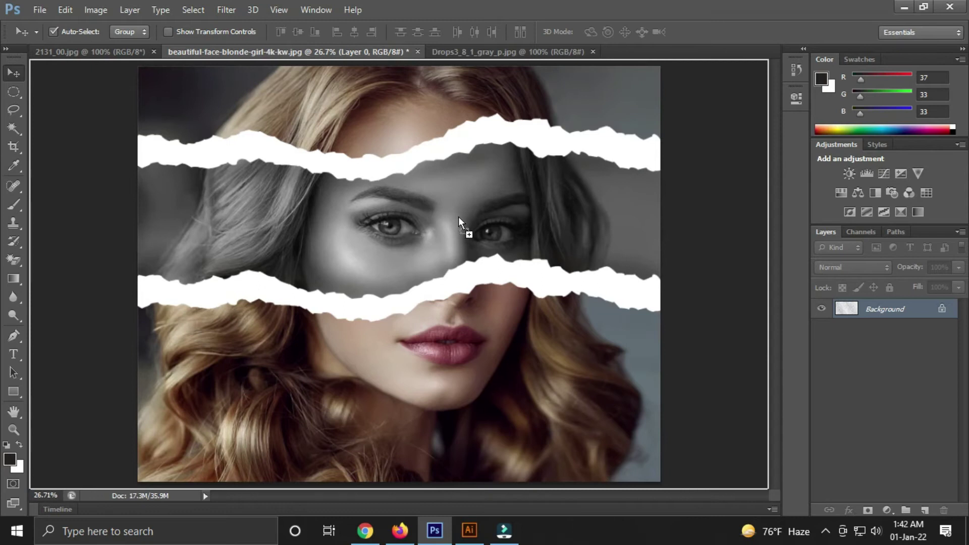
pyautogui.moveTo(458, 217); pyautogui.dragTo(456, 211)
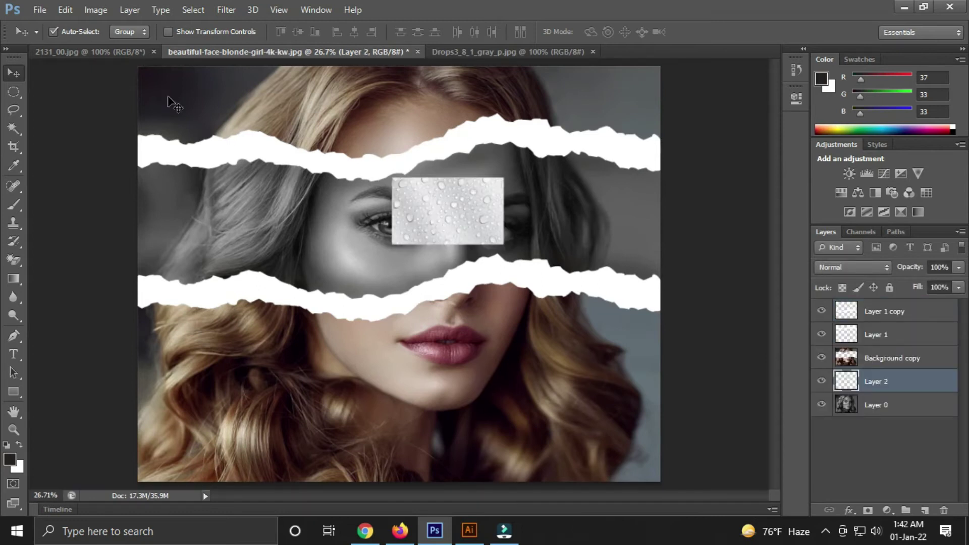
pyautogui.click(65, 10)
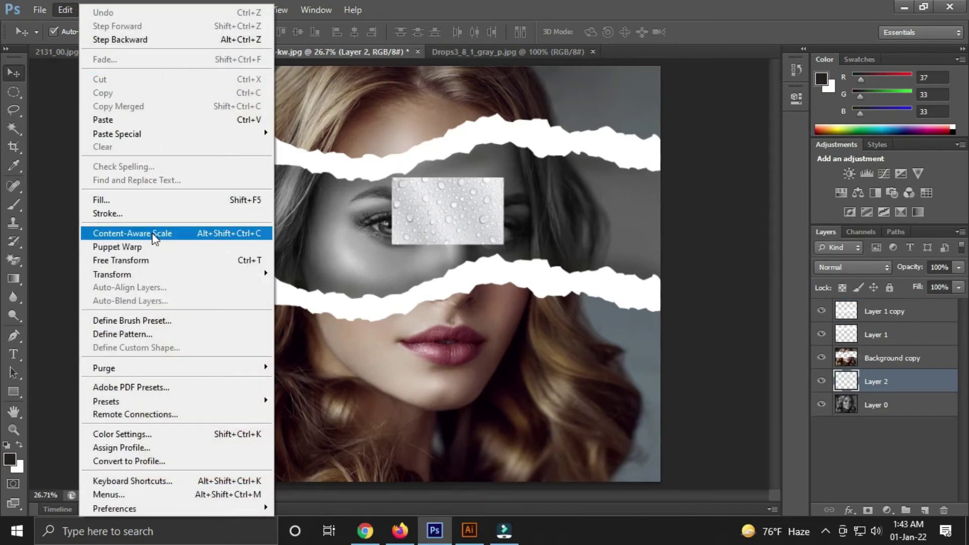
pyautogui.click(149, 260)
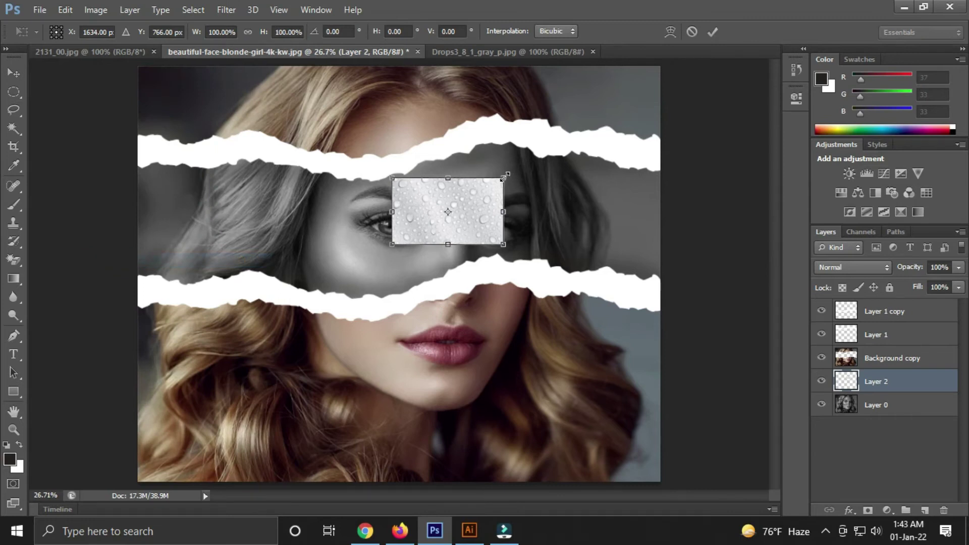
pyautogui.moveTo(505, 176); pyautogui.dragTo(695, 60)
pyautogui.moveTo(537, 198)
pyautogui.mouseDown()
pyautogui.moveTo(512, 204)
pyautogui.moveTo(520, 230)
pyautogui.mouseUp()
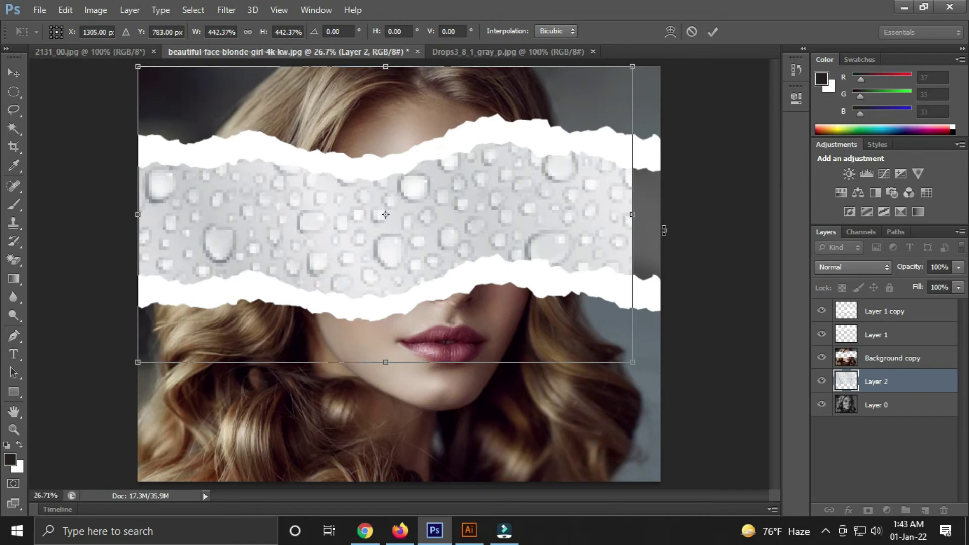
pyautogui.moveTo(632, 218); pyautogui.dragTo(670, 218)
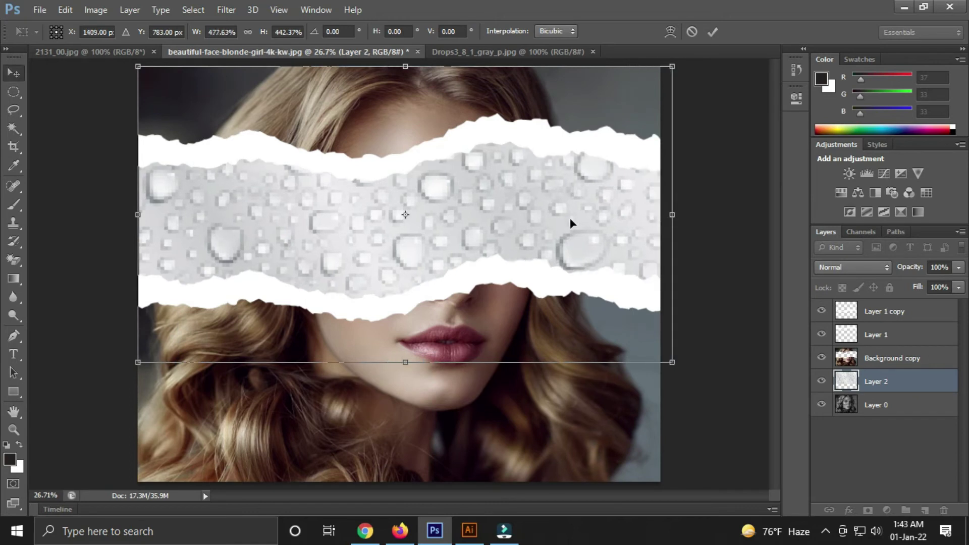
pyautogui.press('Return')
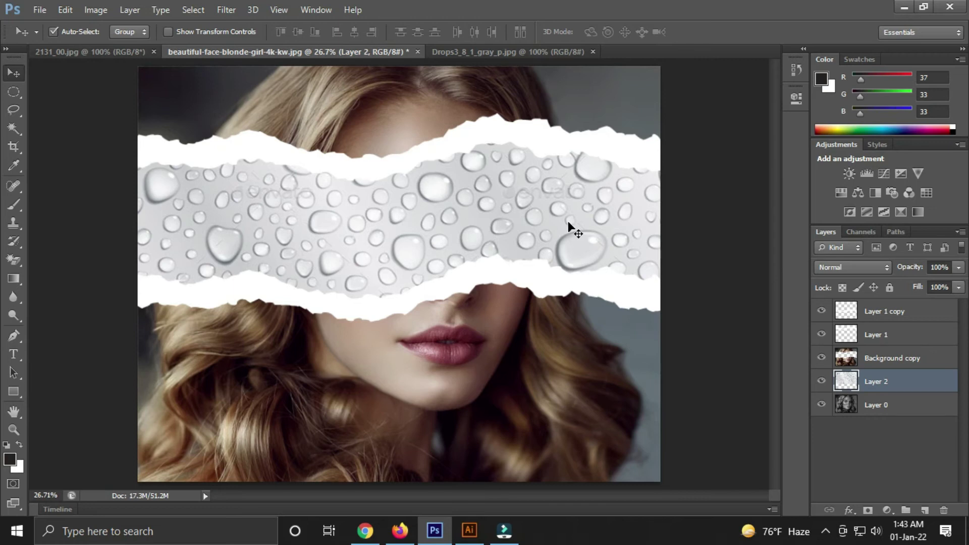
# Step: Transform the drops layer again, moving it up and stretching it taller to fill the band
pyautogui.hotkey('ctrl', 't')
pyautogui.moveTo(541, 223); pyautogui.dragTo(540, 185)
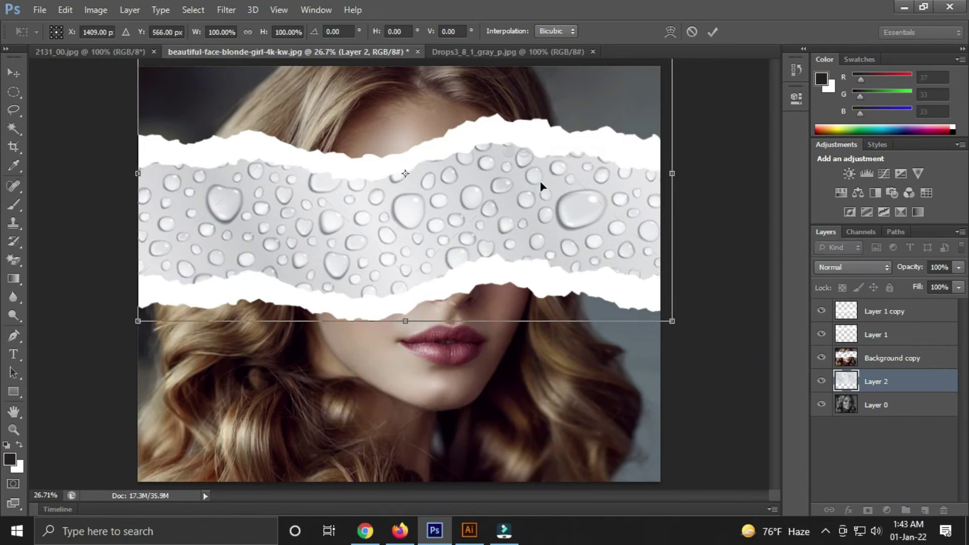
pyautogui.scroll(-1, 520, 172)
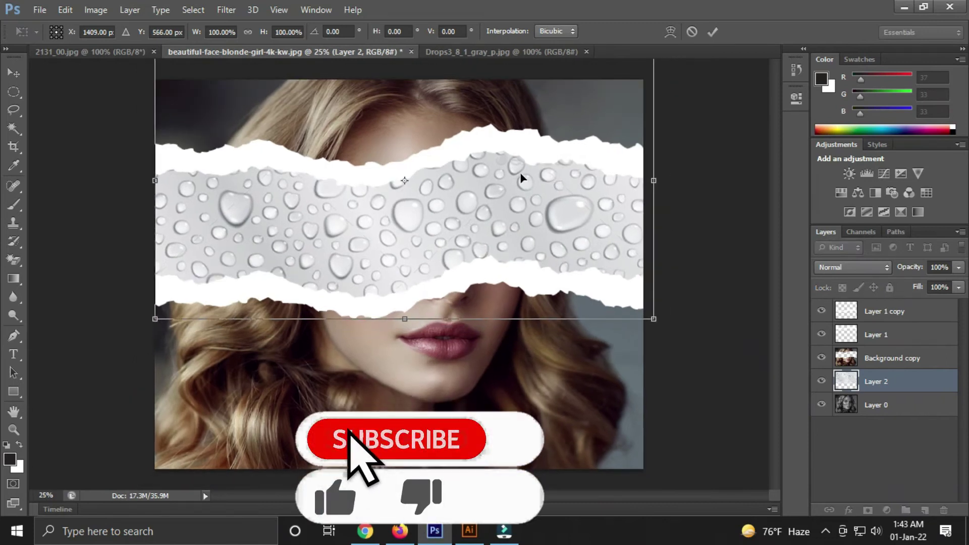
pyautogui.scroll(-1, 520, 171)
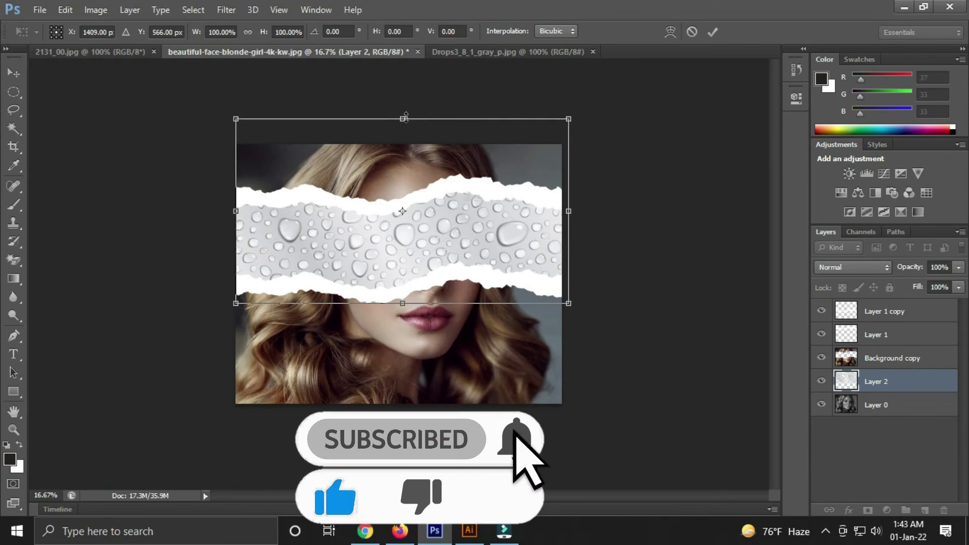
pyautogui.moveTo(403, 119); pyautogui.dragTo(406, 101)
pyautogui.press('Return')
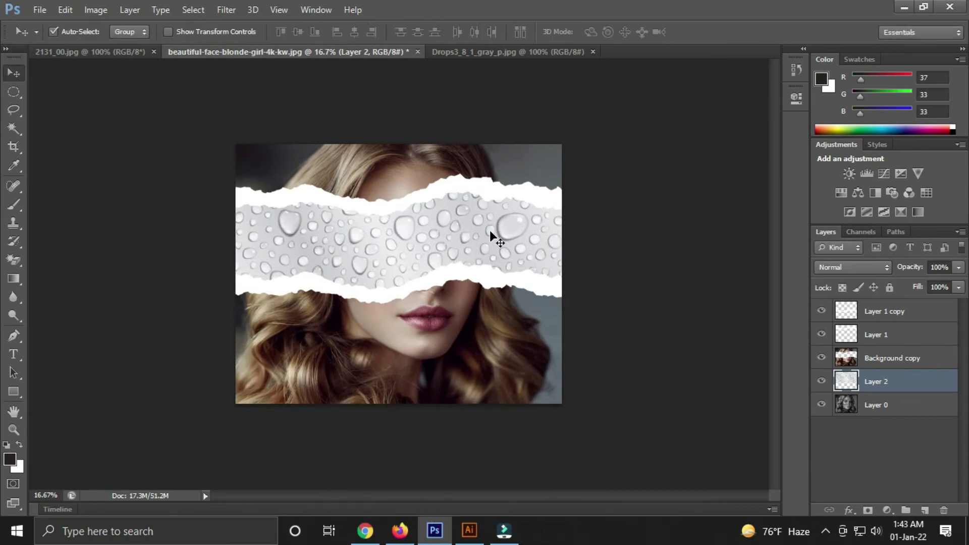
pyautogui.hotkey('ctrl', '0')
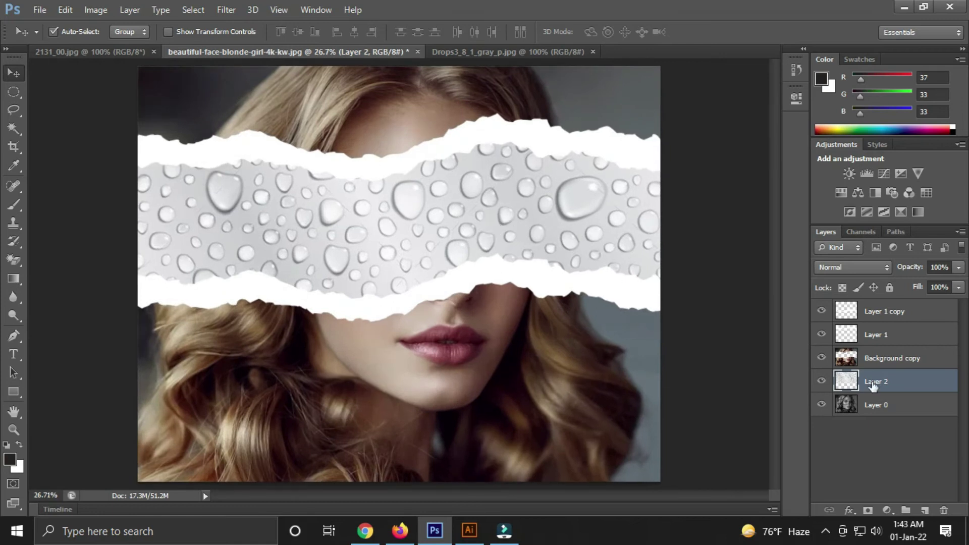
# Step: Set Layer 2's blend mode to Overlay
pyautogui.click(839, 261)
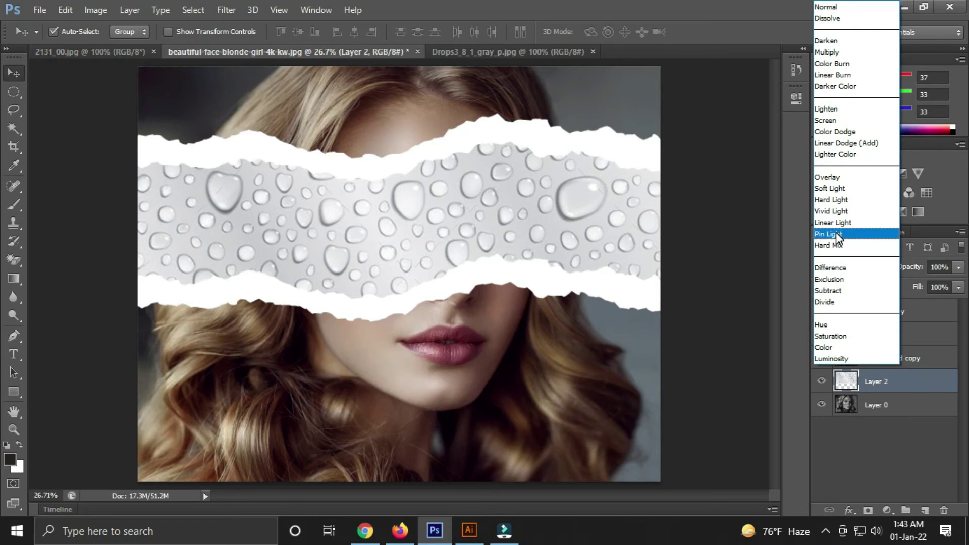
pyautogui.click(836, 177)
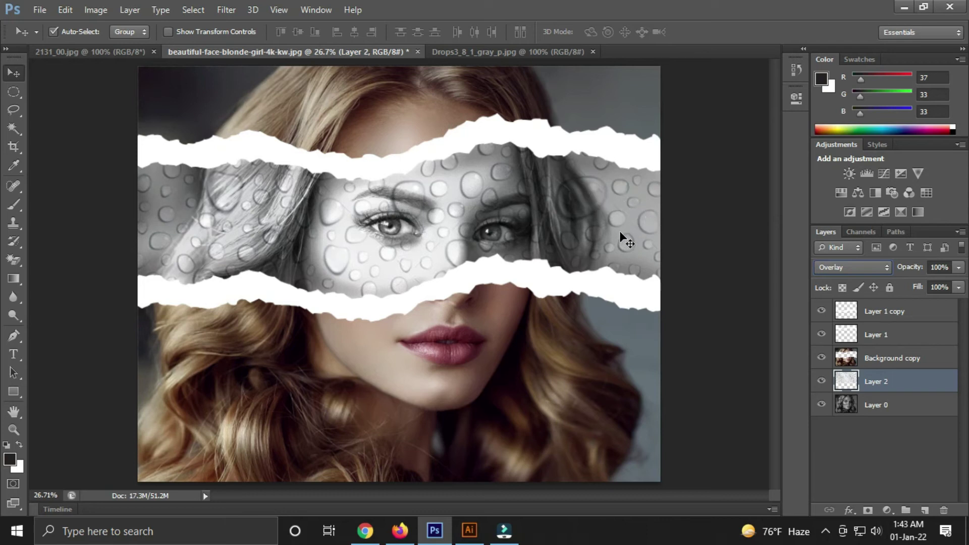
# Step: Hide the gray drops layer and drag the blue water-drops image into the portrait
pyautogui.click(821, 384)
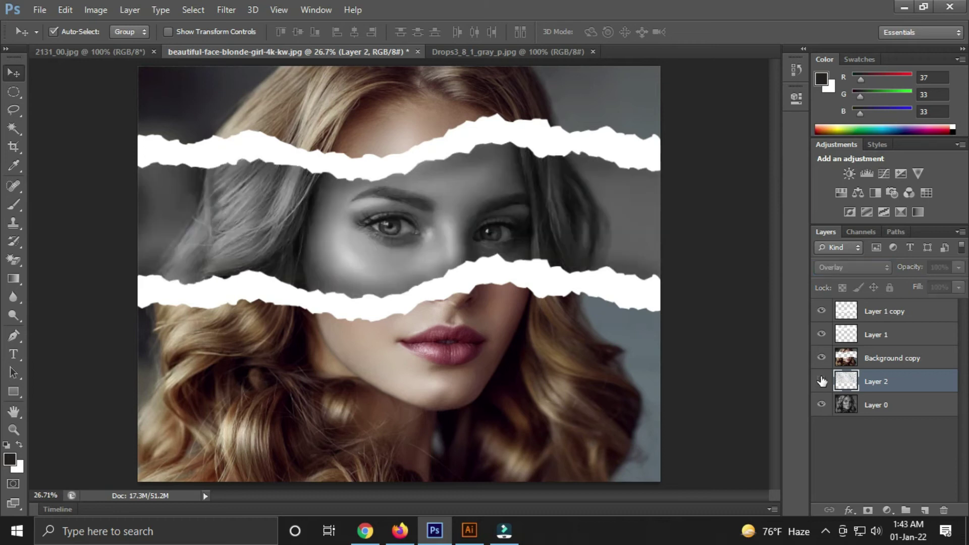
pyautogui.click(81, 52)
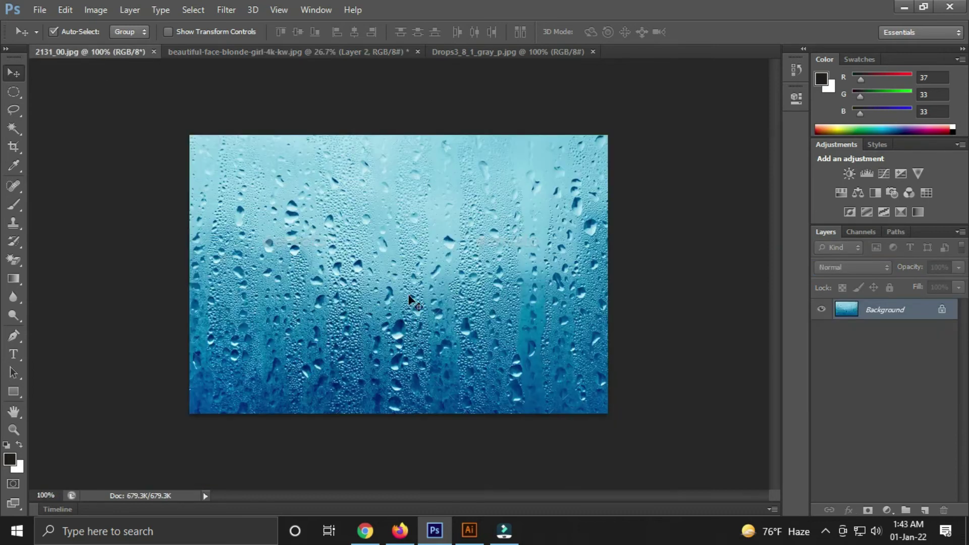
pyautogui.moveTo(401, 299)
pyautogui.mouseDown()
pyautogui.moveTo(312, 128)
pyautogui.moveTo(437, 207)
pyautogui.moveTo(424, 239)
pyautogui.mouseUp()
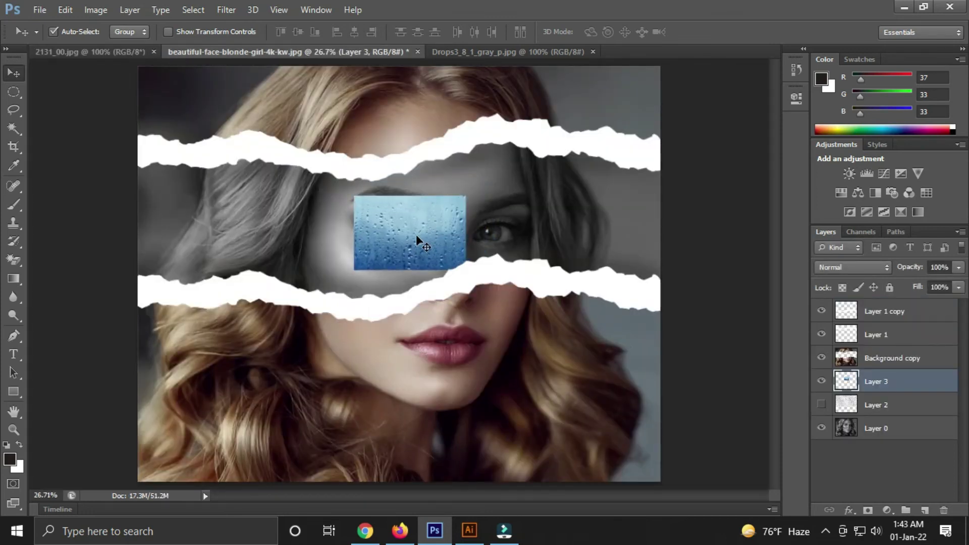
# Step: Free-transform the blue drops layer to about 488% width across the whole eye band
pyautogui.click(66, 9)
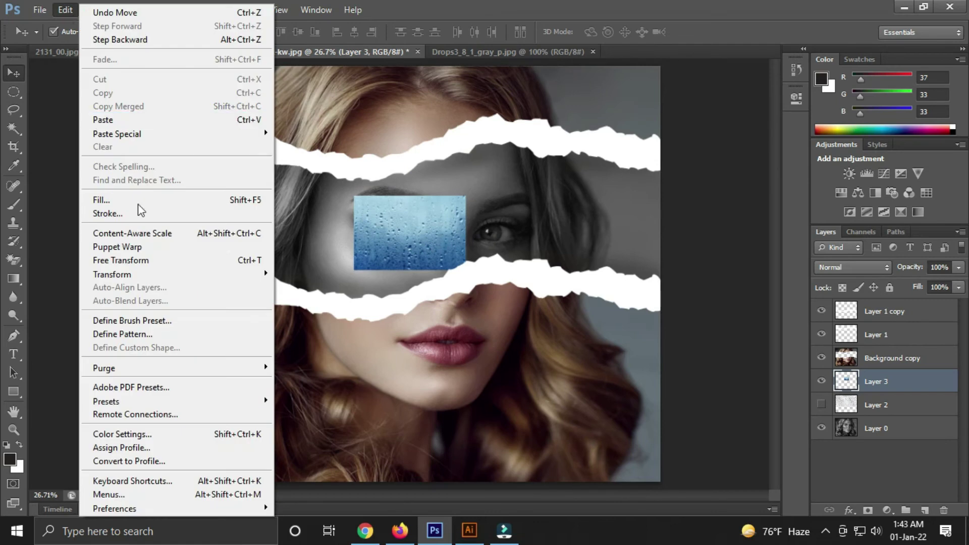
pyautogui.click(129, 260)
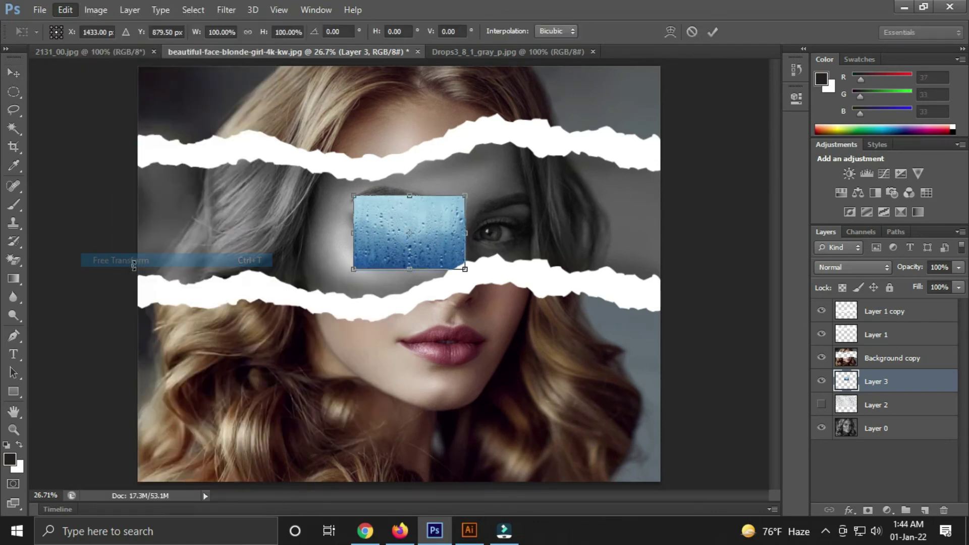
pyautogui.moveTo(467, 195); pyautogui.dragTo(640, 158)
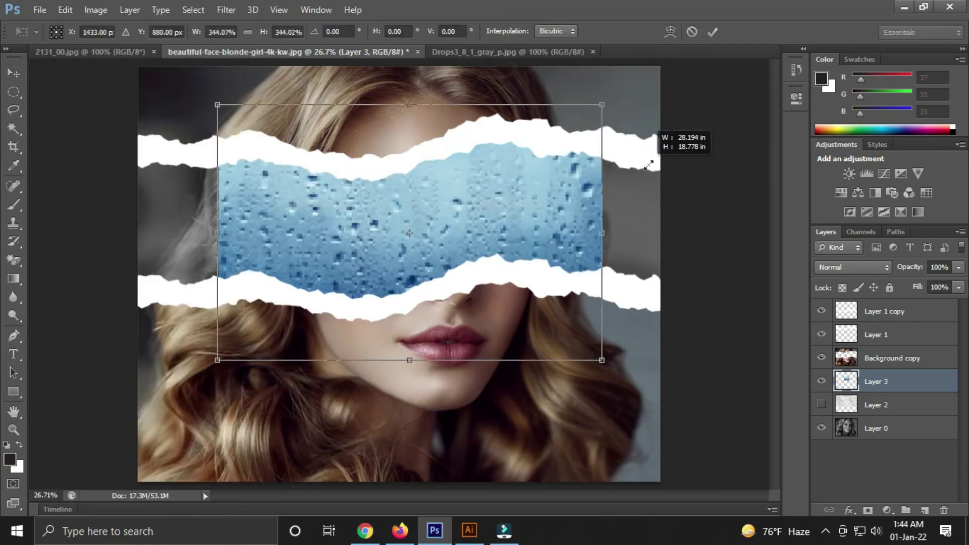
pyautogui.moveTo(617, 225); pyautogui.dragTo(662, 241)
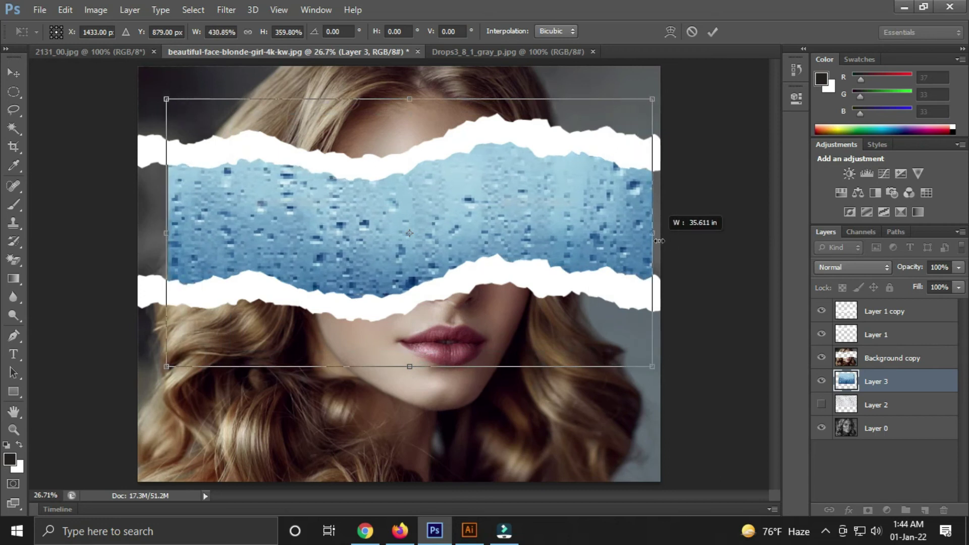
pyautogui.moveTo(155, 233); pyautogui.dragTo(126, 234)
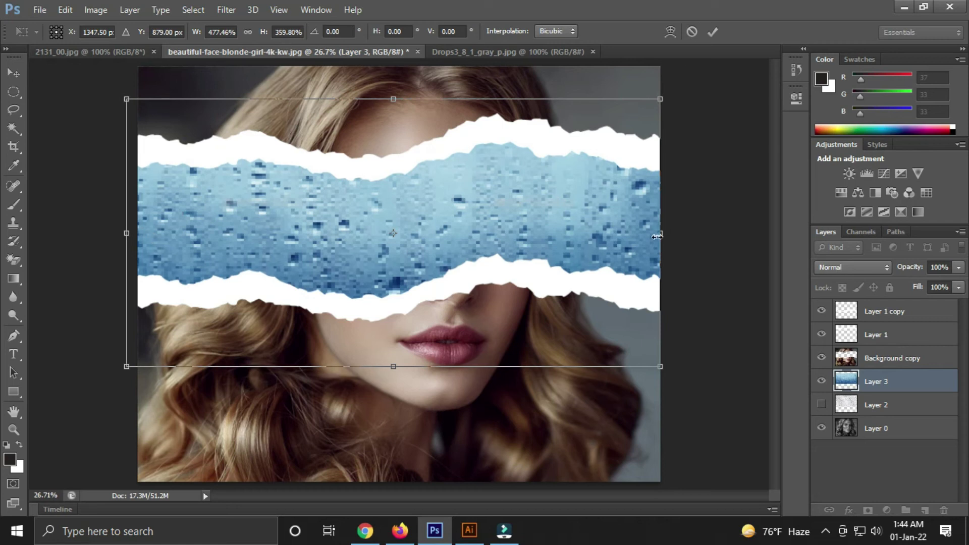
pyautogui.moveTo(660, 233); pyautogui.dragTo(672, 233)
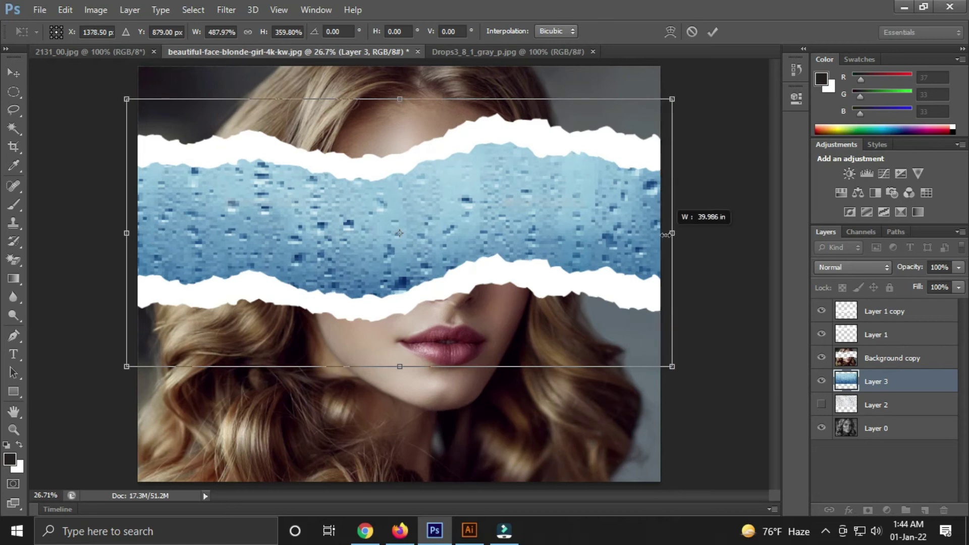
pyautogui.click(712, 31)
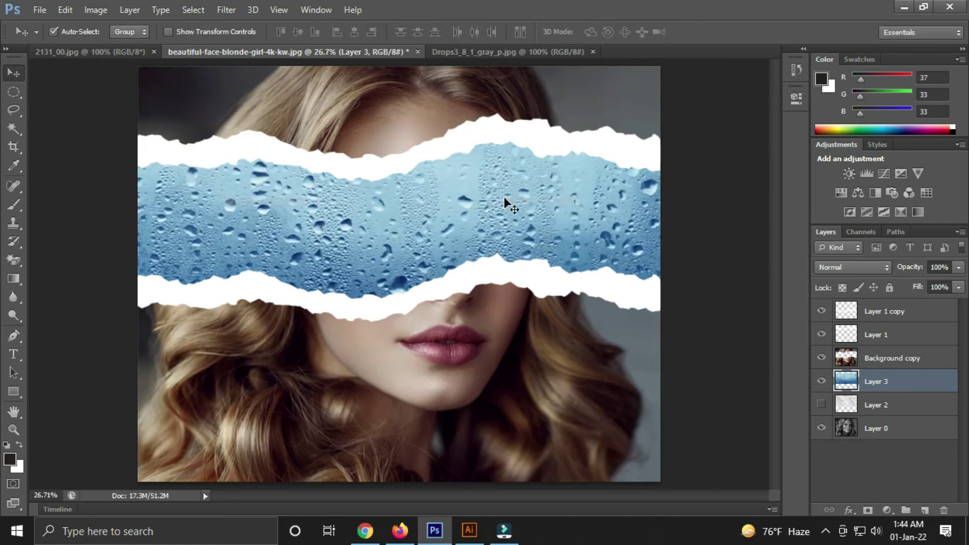
# Step: Move Layer 3 below Layer 2 and blend it in Overlay mode at 76% opacity
pyautogui.moveTo(877, 382); pyautogui.dragTo(881, 410)
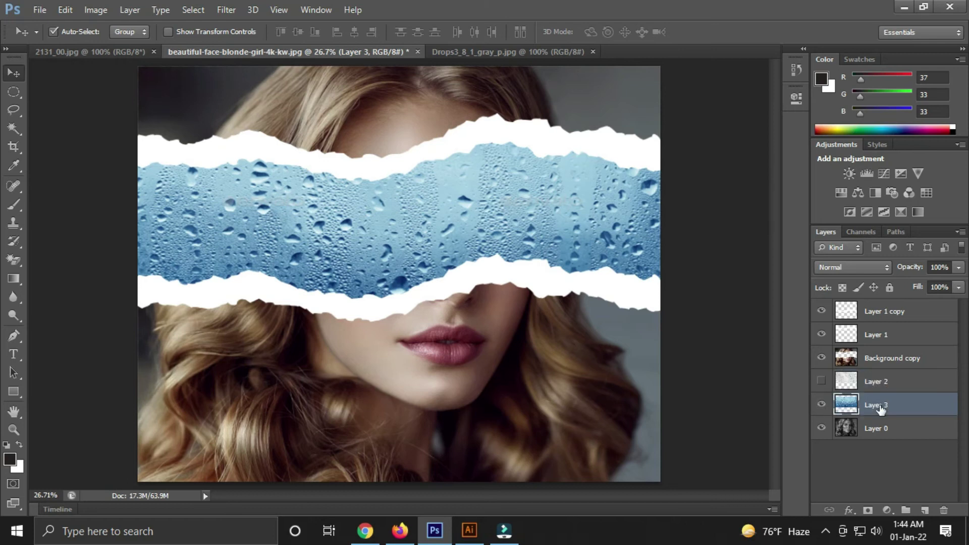
pyautogui.click(868, 269)
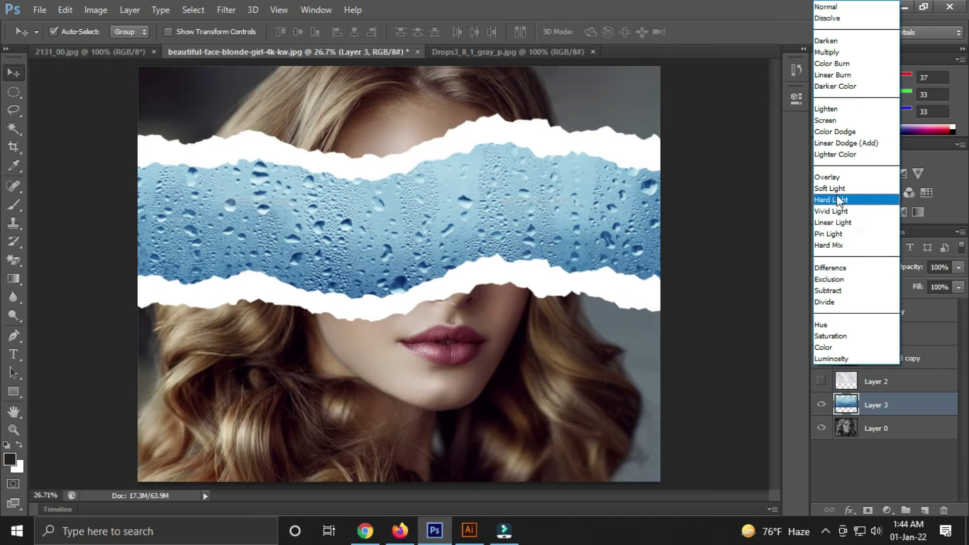
pyautogui.click(829, 176)
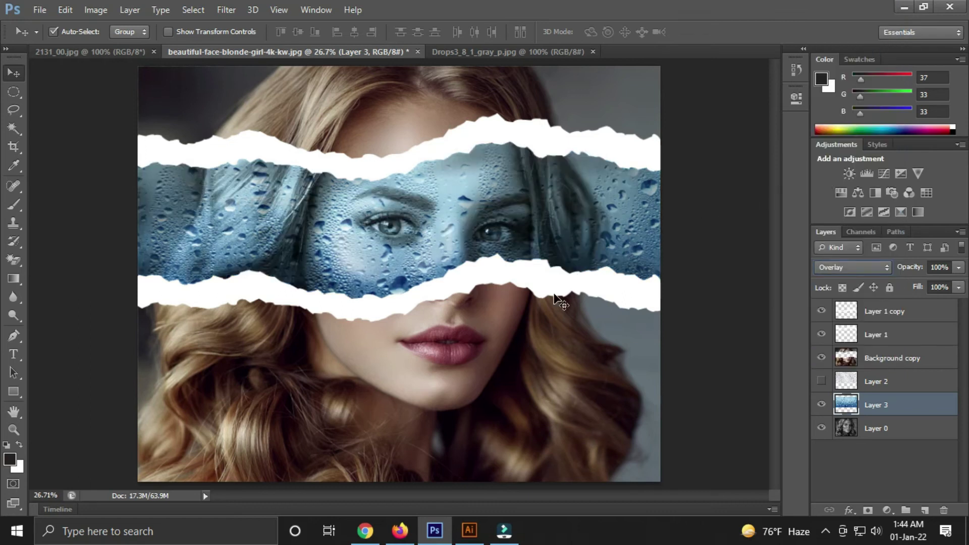
pyautogui.hotkey('ctrl', '-')
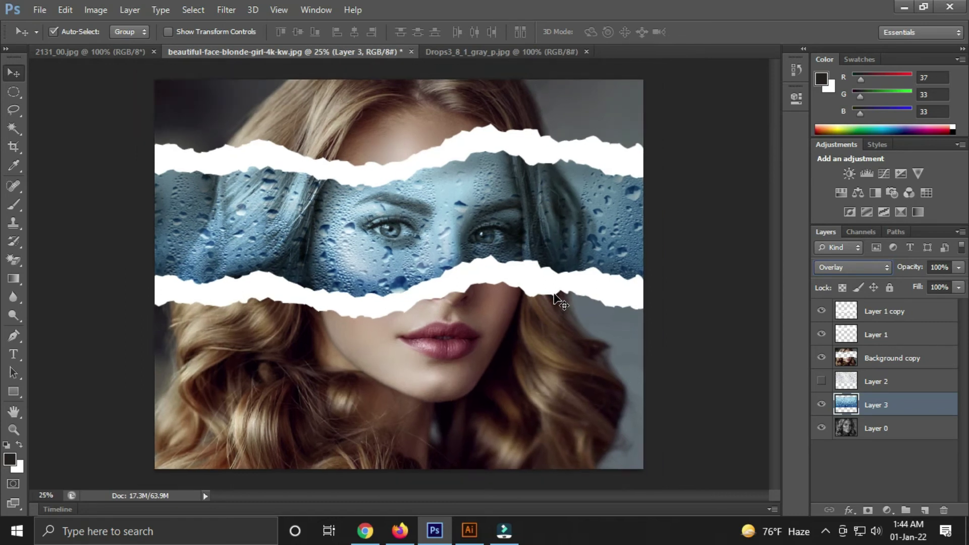
pyautogui.hotkey('ctrl', '+')
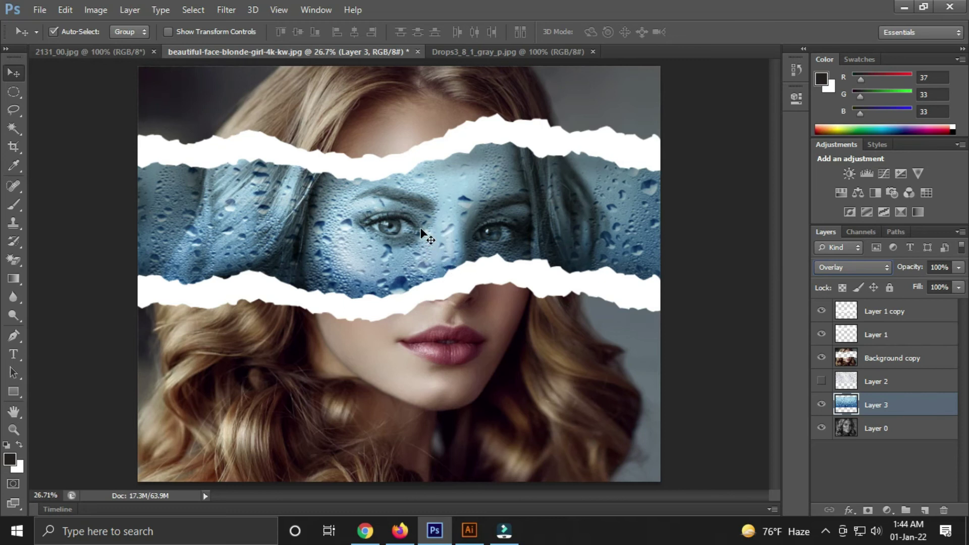
pyautogui.click(959, 268)
pyautogui.moveTo(958, 283); pyautogui.dragTo(926, 287)
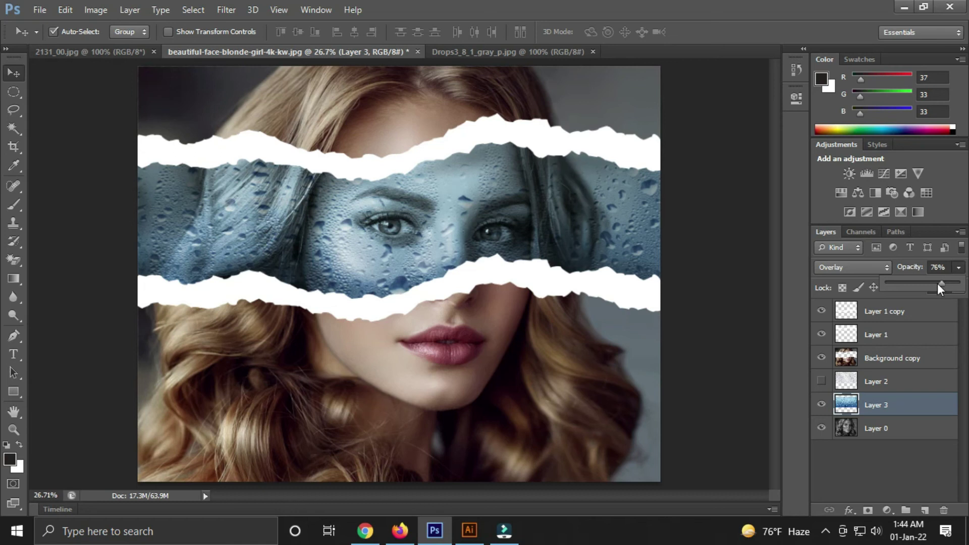
pyautogui.click(504, 200)
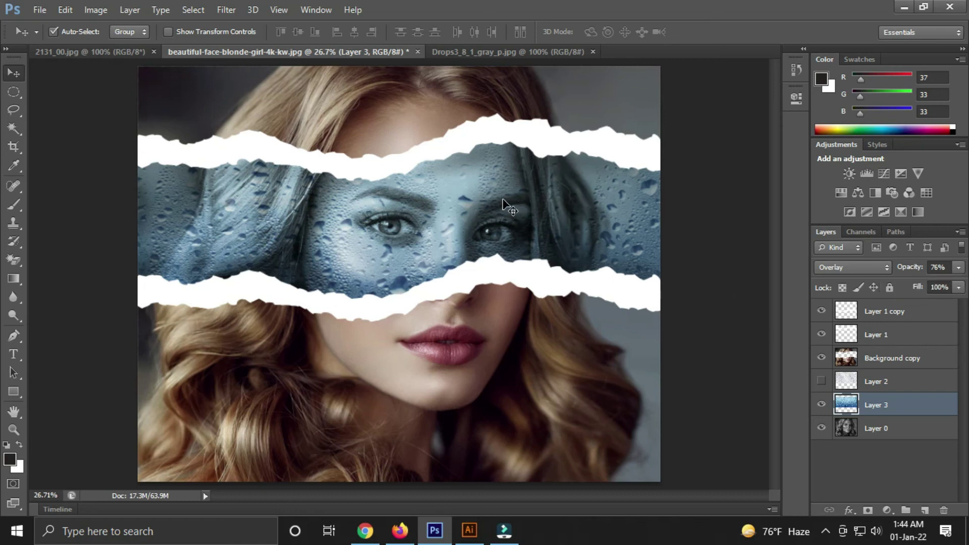
pyautogui.click(464, 144)
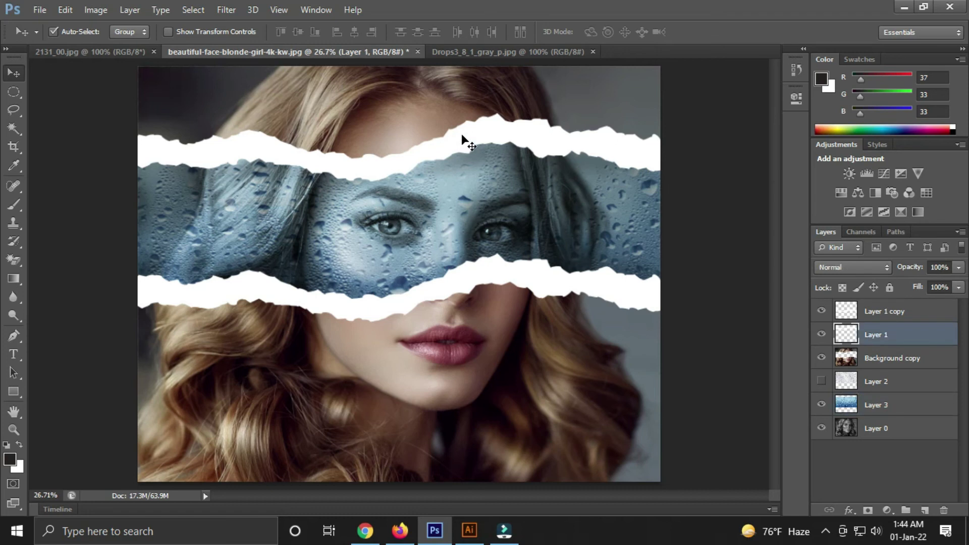
# Step: Add a Drop Shadow to Layer 1: angle 88°, distance 35 px, size 38 px, opacity 63%
pyautogui.click(846, 509)
pyautogui.click(866, 502)
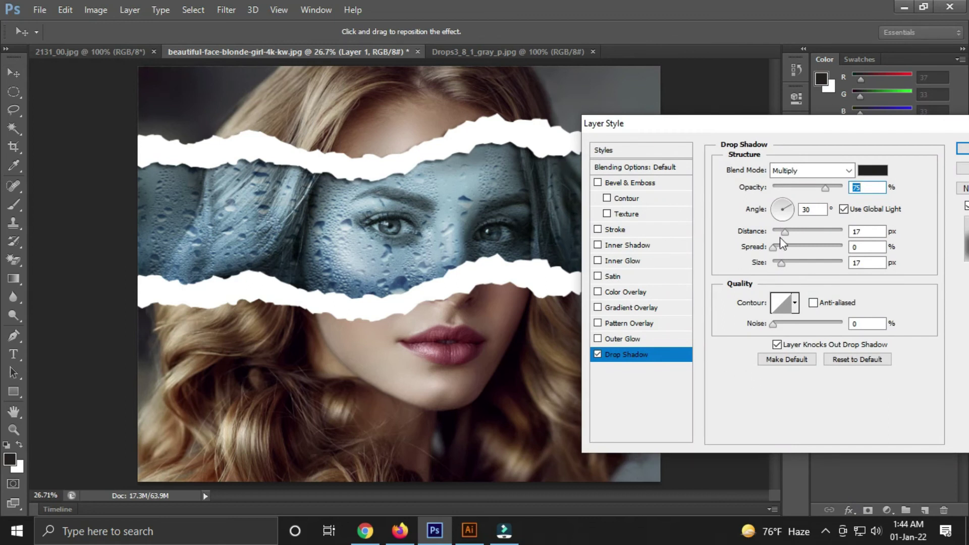
pyautogui.moveTo(783, 262); pyautogui.dragTo(785, 263)
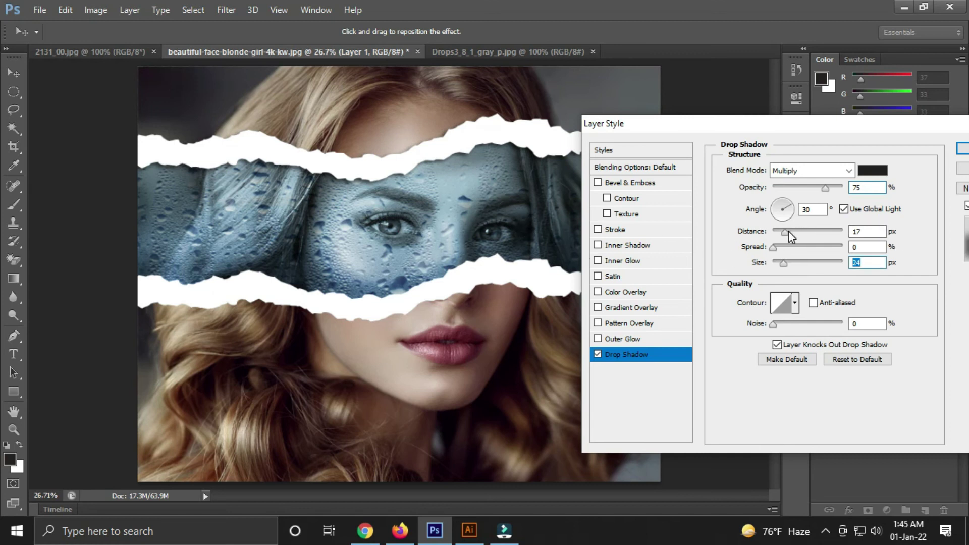
pyautogui.moveTo(447, 168); pyautogui.dragTo(448, 171)
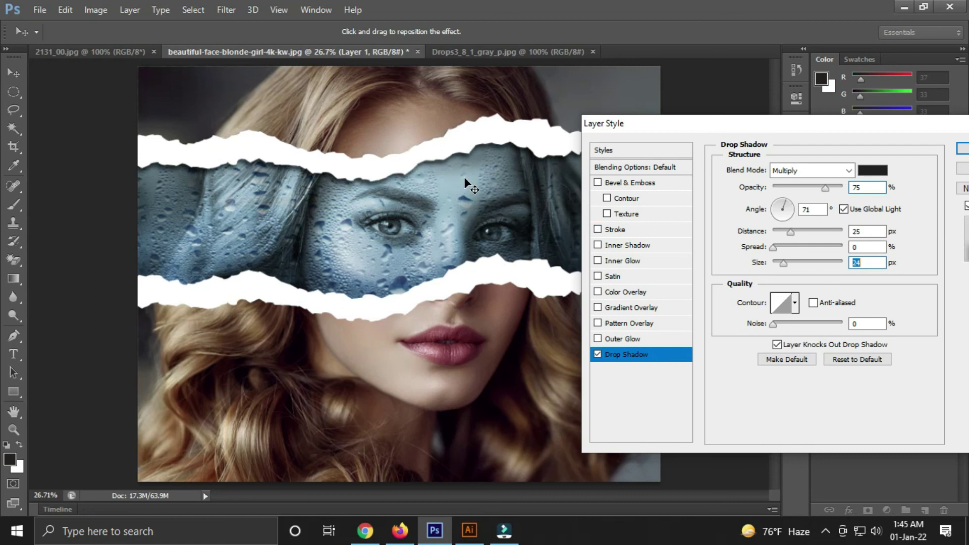
pyautogui.moveTo(465, 177); pyautogui.dragTo(465, 179)
pyautogui.moveTo(786, 264); pyautogui.dragTo(787, 266)
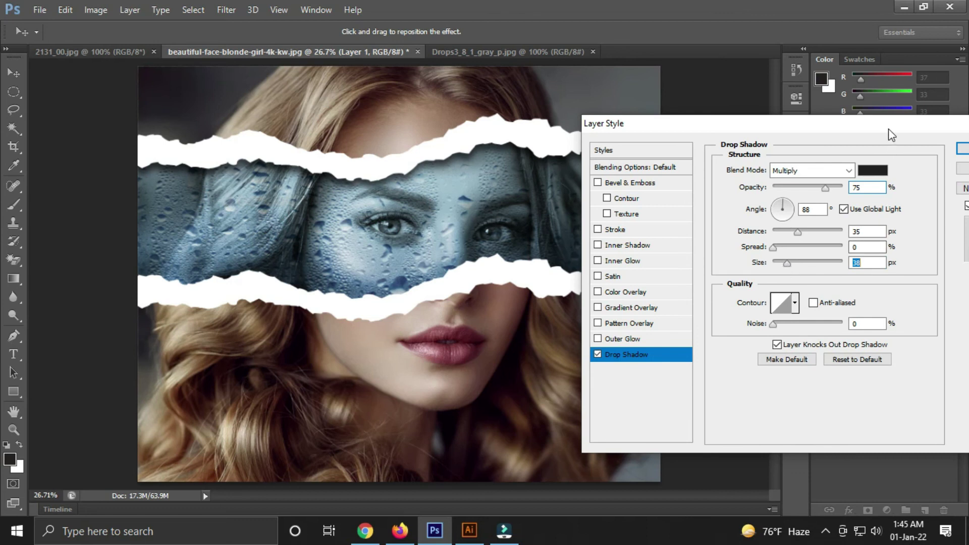
pyautogui.moveTo(891, 132); pyautogui.dragTo(842, 152)
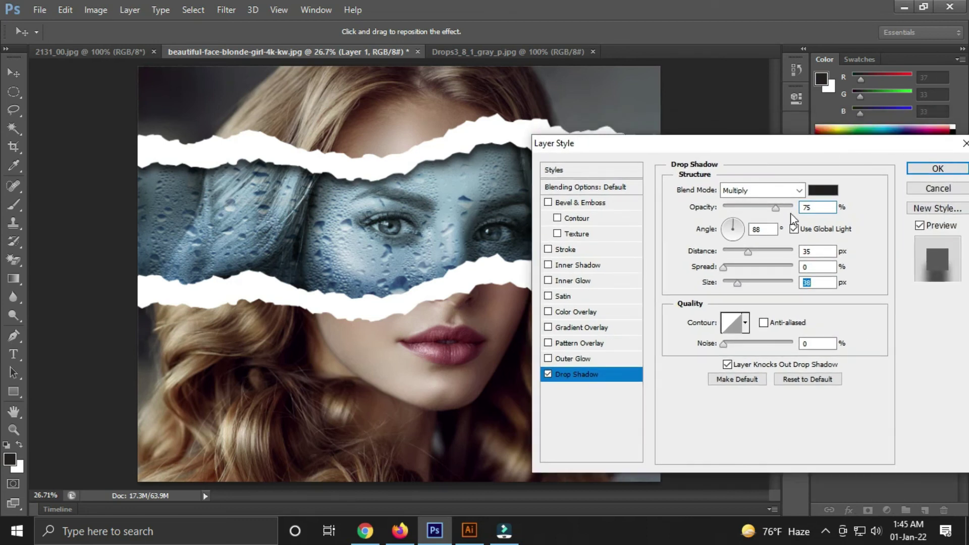
pyautogui.moveTo(775, 208); pyautogui.dragTo(762, 209)
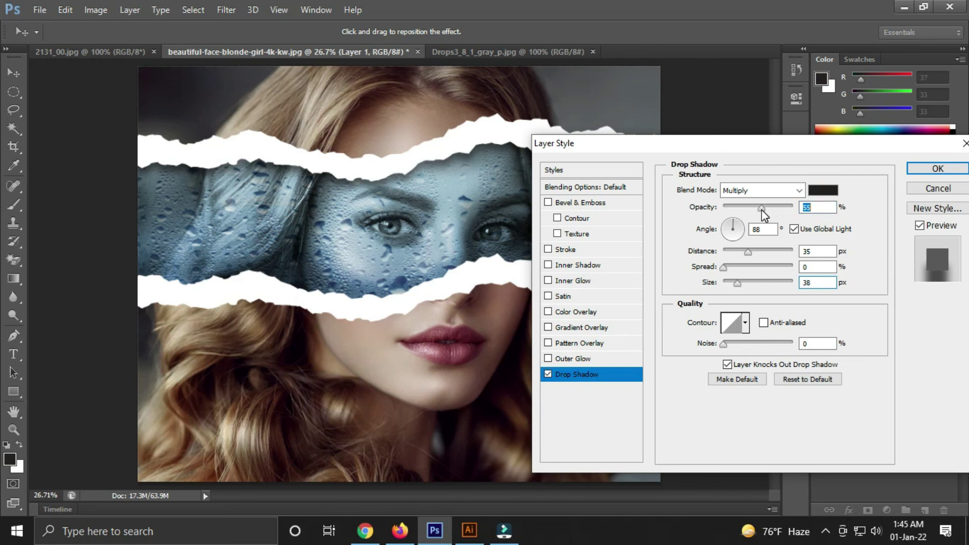
pyautogui.click(936, 168)
pyautogui.click(490, 273)
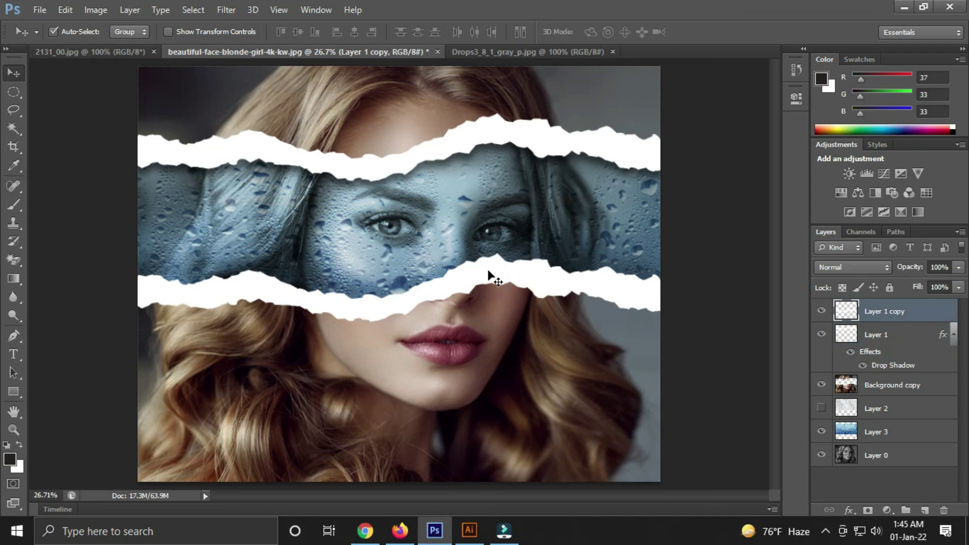
# Step: Give Layer 1 copy a Drop Shadow without global light: angle -93°, distance 30, size 21, opacity 63%
pyautogui.click(847, 509)
pyautogui.click(876, 496)
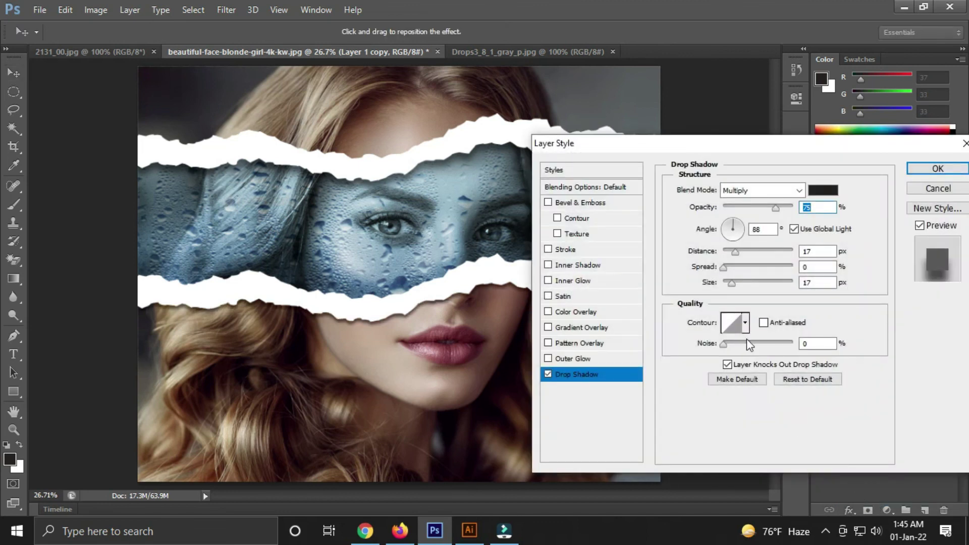
pyautogui.click(794, 229)
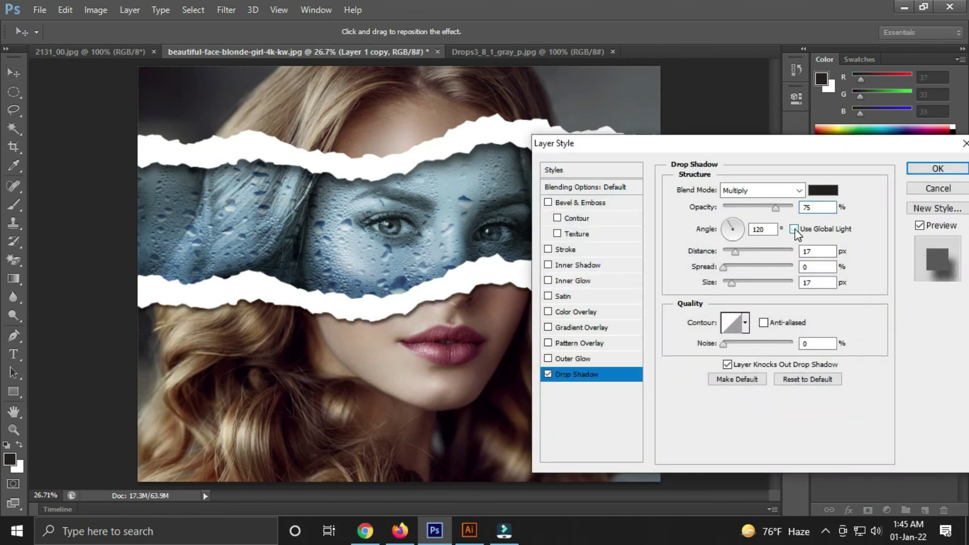
pyautogui.moveTo(484, 305); pyautogui.dragTo(483, 298)
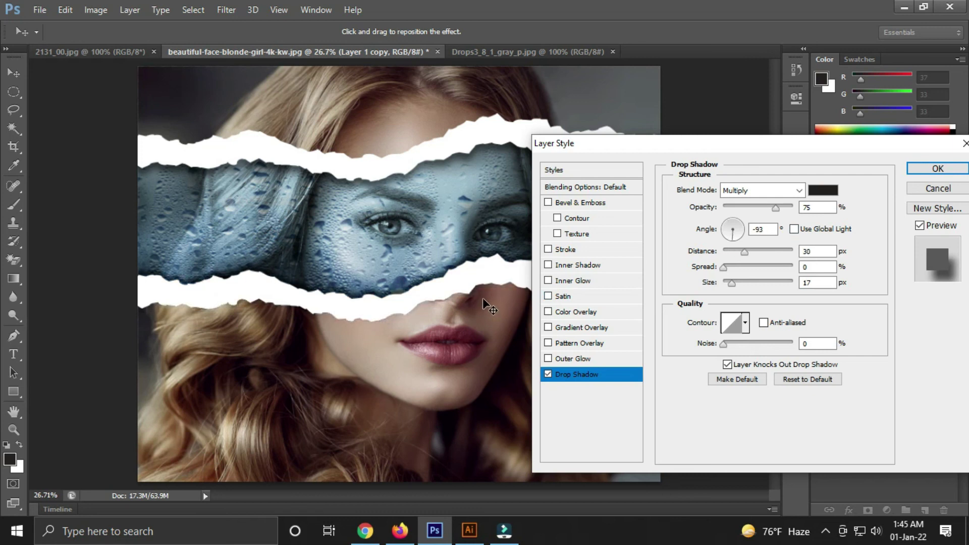
pyautogui.moveTo(754, 147); pyautogui.dragTo(767, 205)
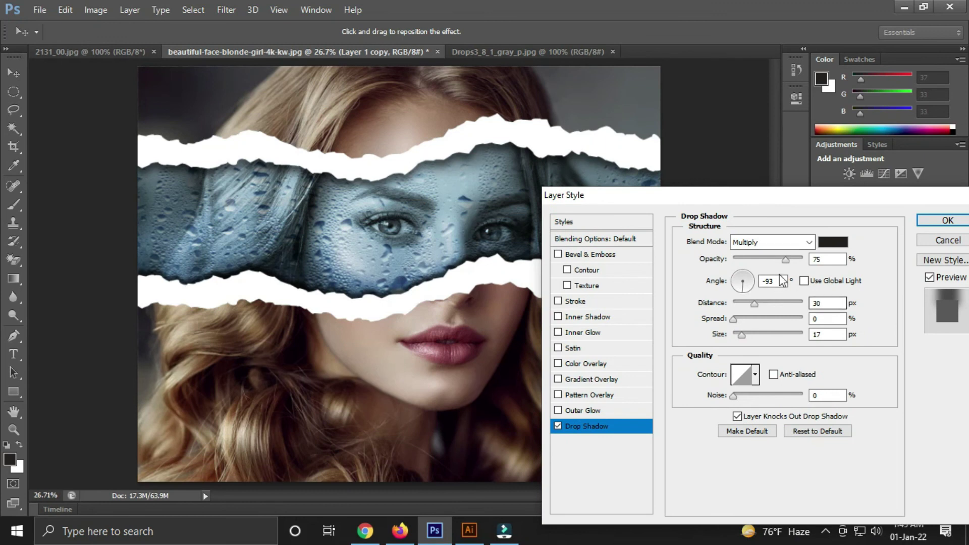
pyautogui.moveTo(783, 261); pyautogui.dragTo(778, 261)
pyautogui.click(743, 336)
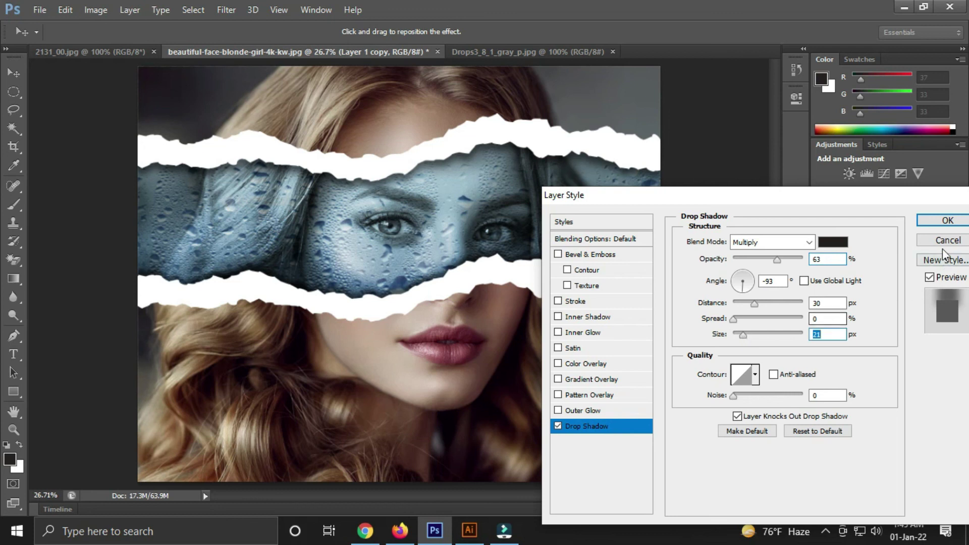
pyautogui.click(931, 222)
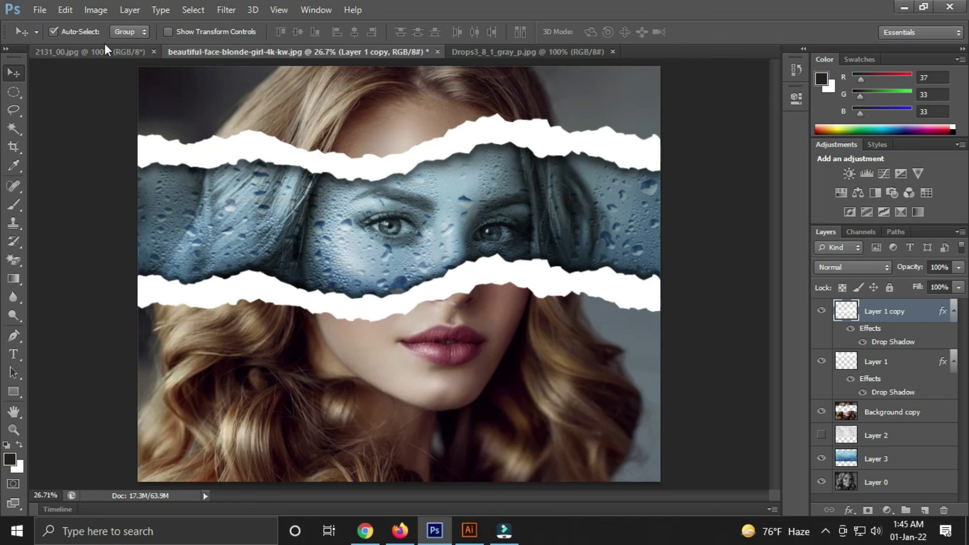
# Step: Save As the collage as a layered Photoshop (*.PSD) file, keeping its file name
pyautogui.click(39, 10)
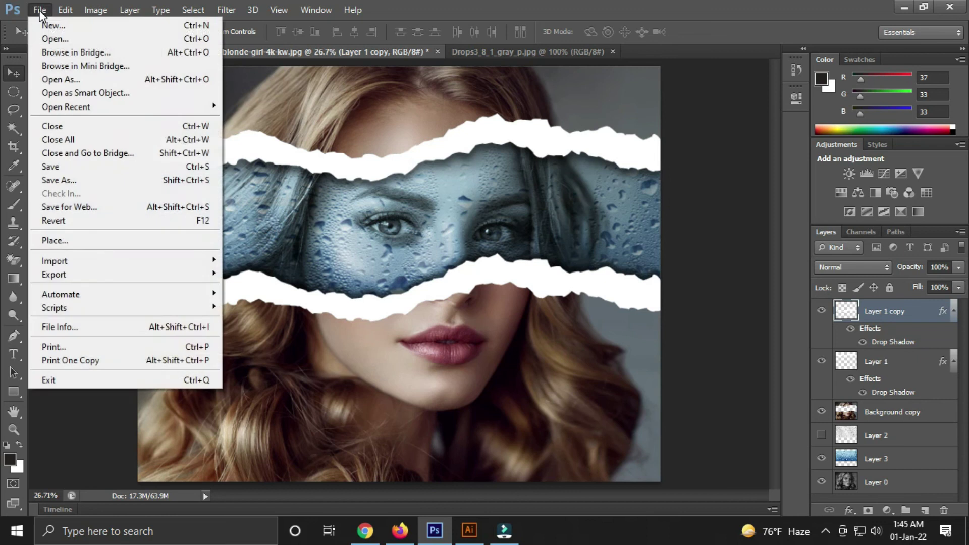
pyautogui.click(78, 183)
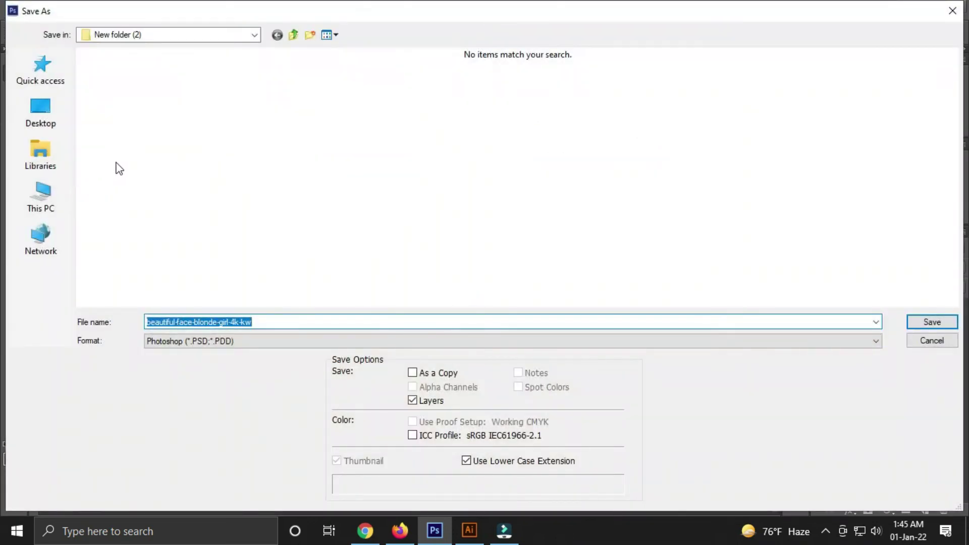
pyautogui.click(271, 324)
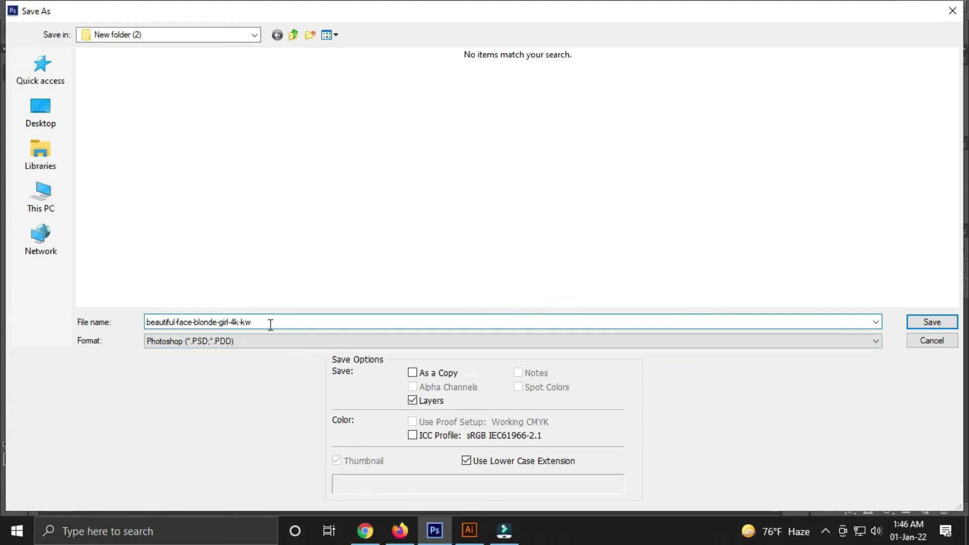
pyautogui.moveTo(270, 323); pyautogui.dragTo(146, 321)
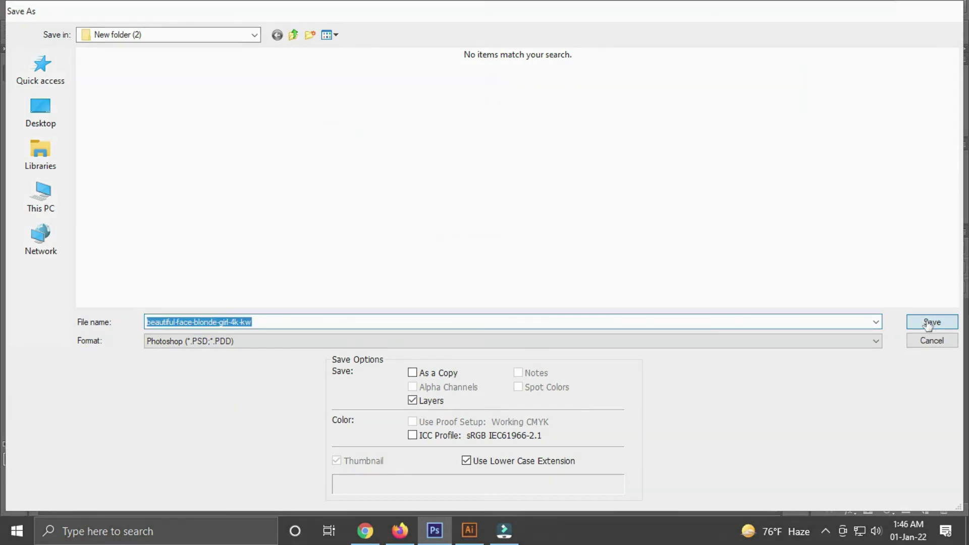
pyautogui.click(928, 322)
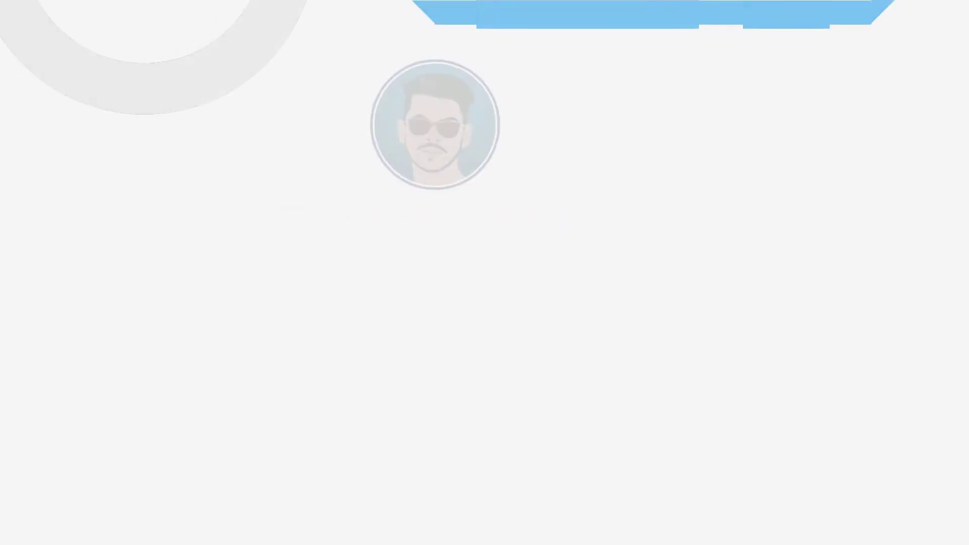